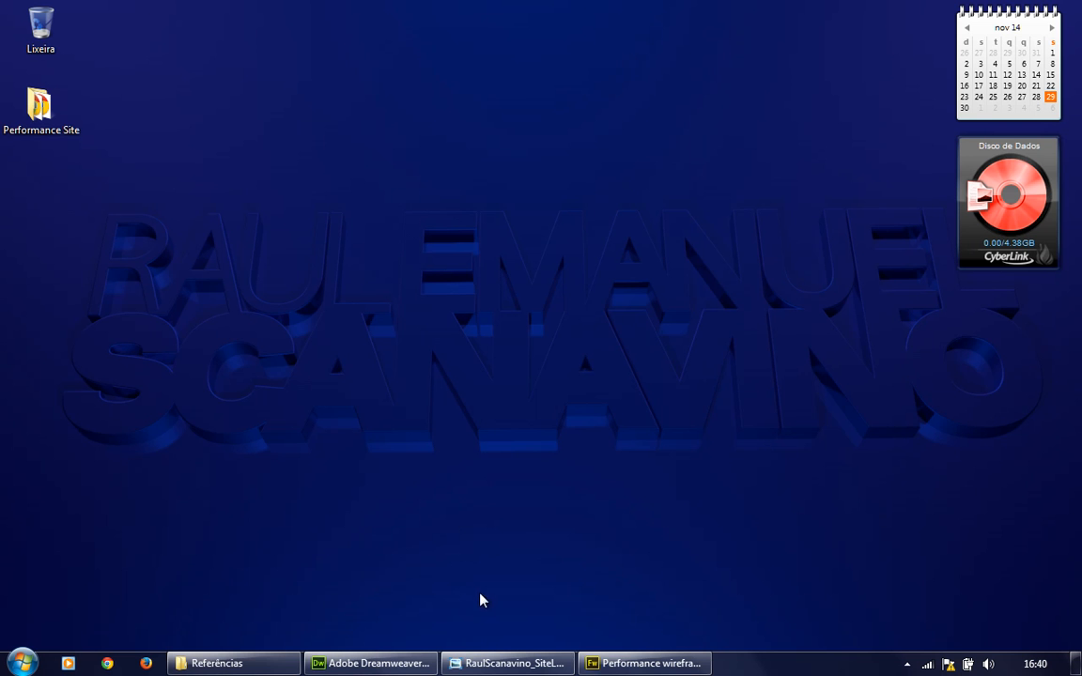
Step: Examine the whole RaulScanavino_SiteLayout_N2.jpg website layout from the header down to the footer and return to the header
click(508, 662)
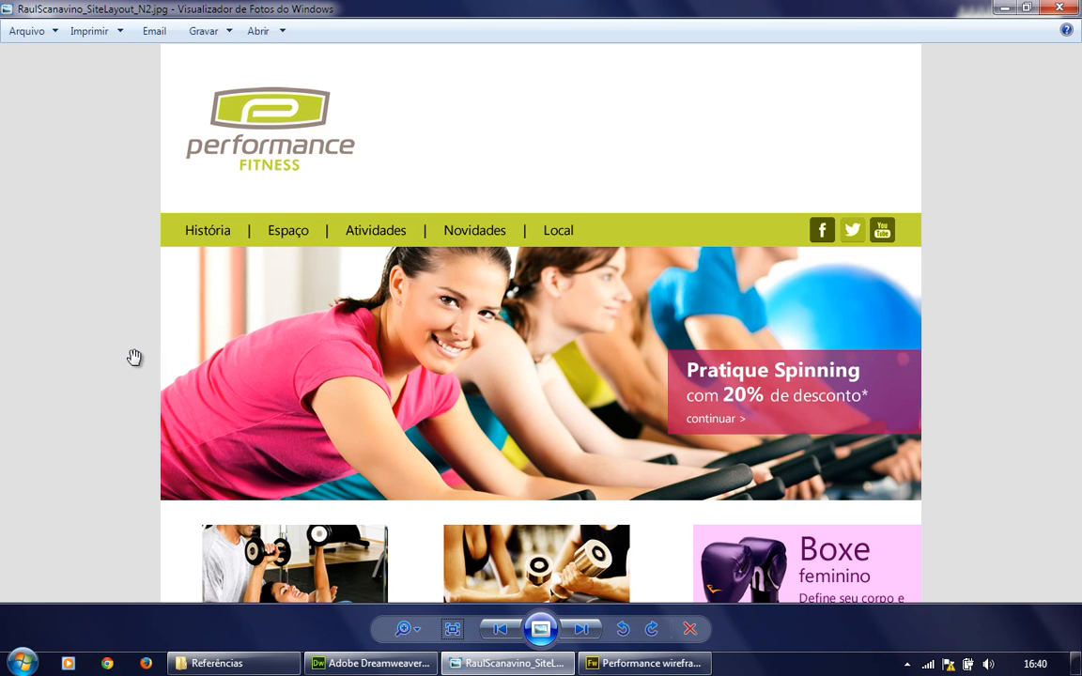
scroll(143, 366, down, 1)
scroll(143, 365, down, 5)
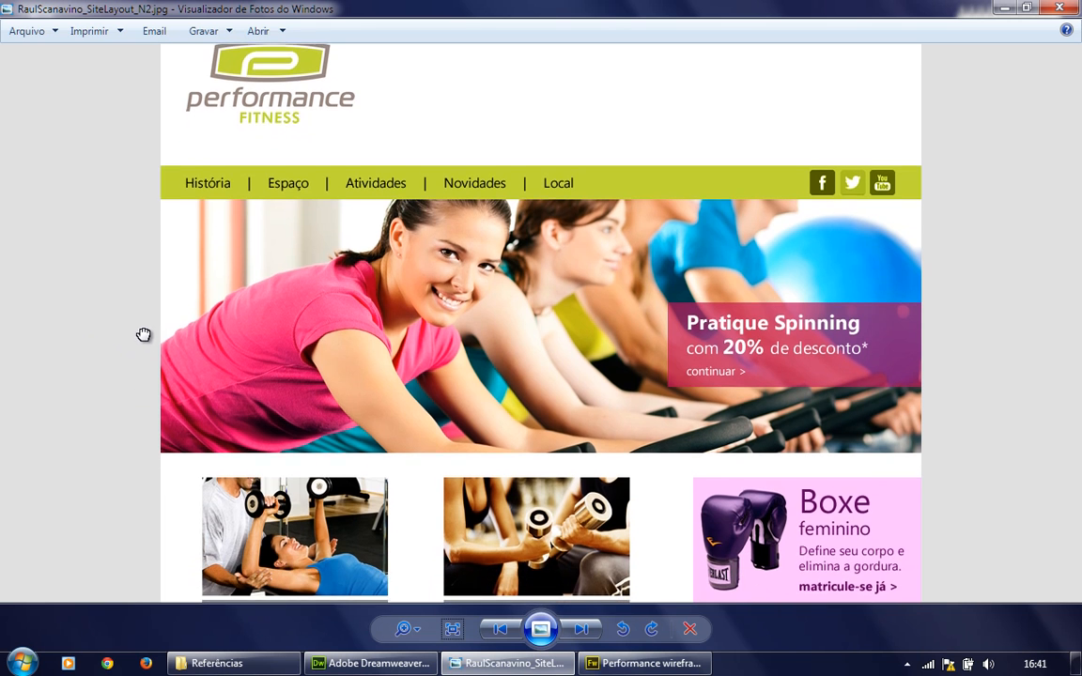
drag(152, 444, 133, 155)
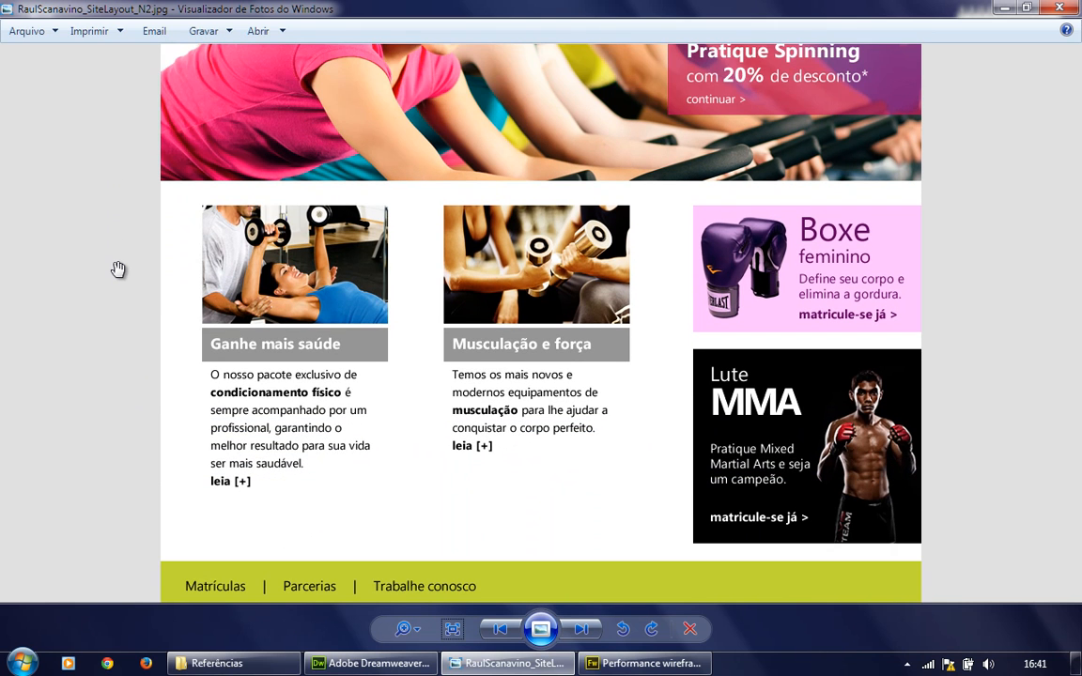
drag(126, 353, 140, 184)
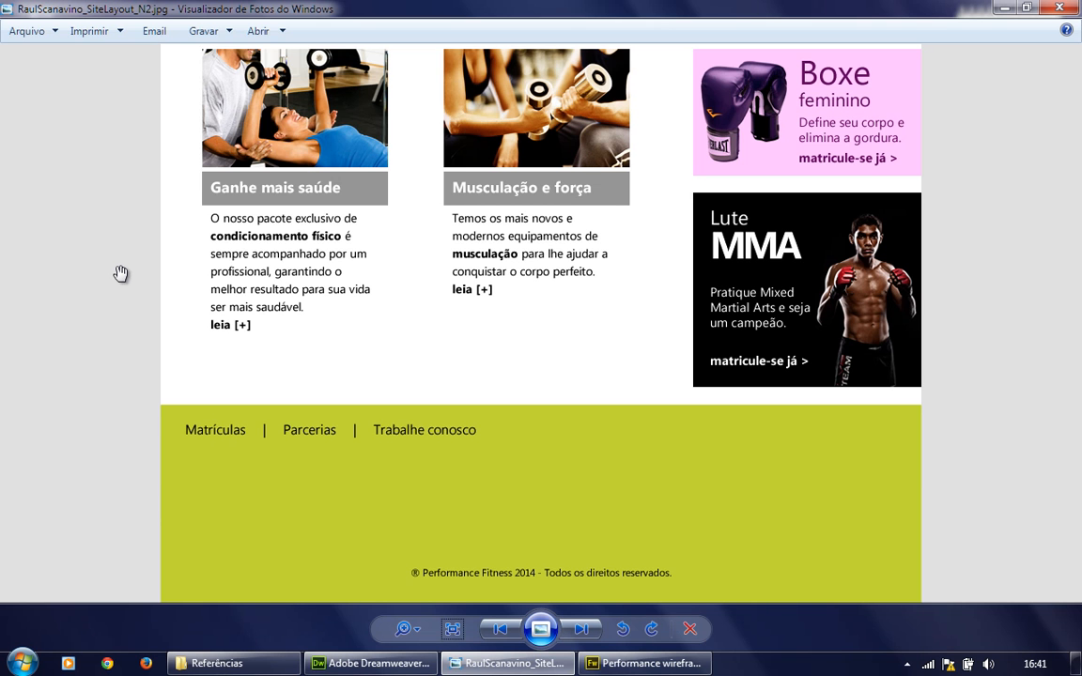
drag(140, 152, 132, 418)
drag(123, 109, 86, 362)
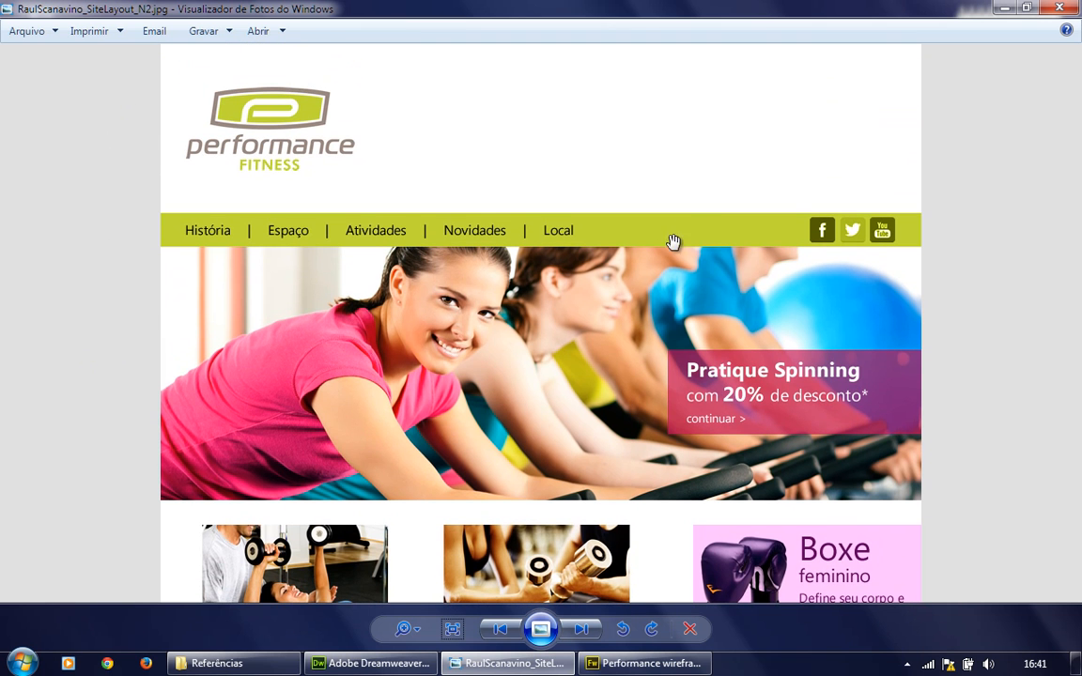
Step: Switch to Fireworks and inspect the cabecalho, menu and slider rectangles of the Performance wireframe
click(645, 663)
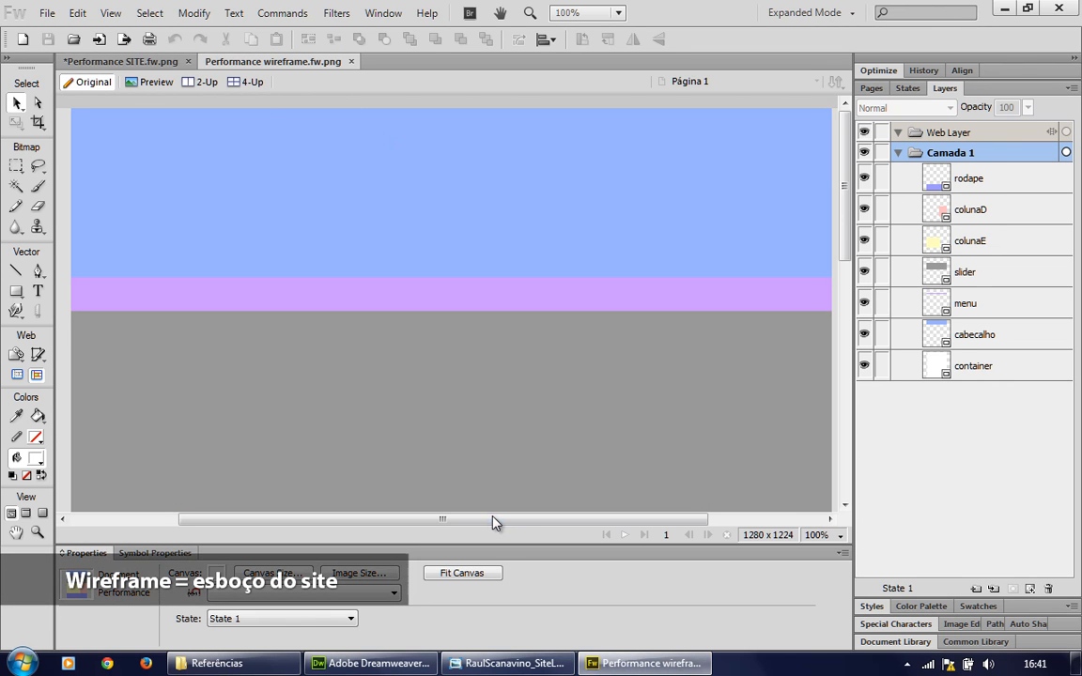
drag(486, 519, 488, 523)
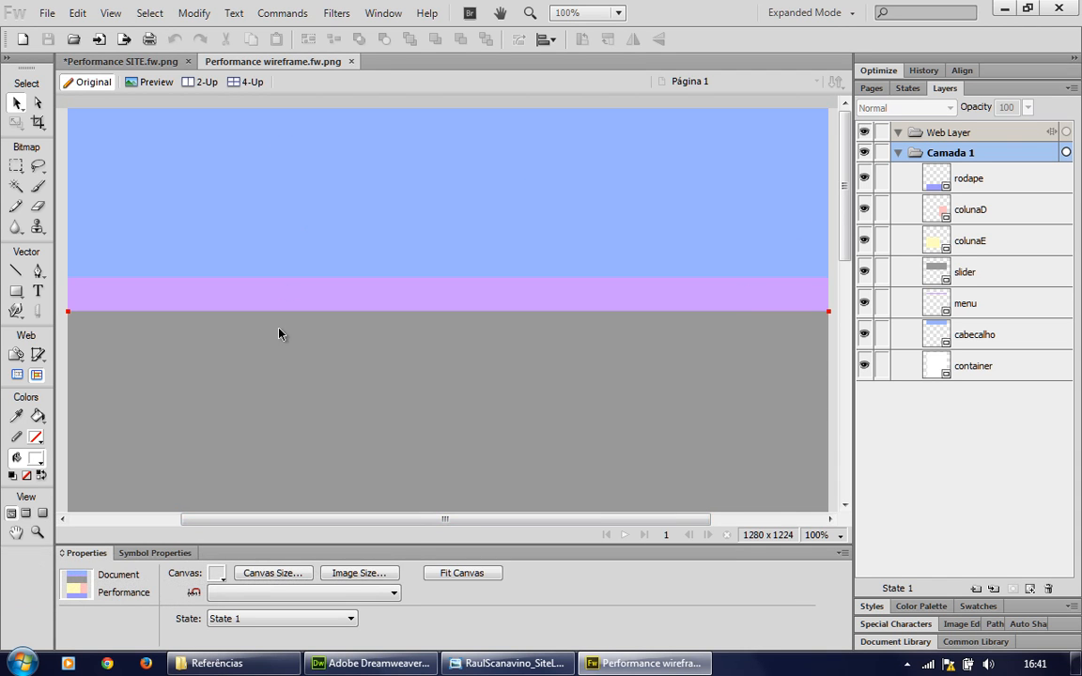
click(148, 229)
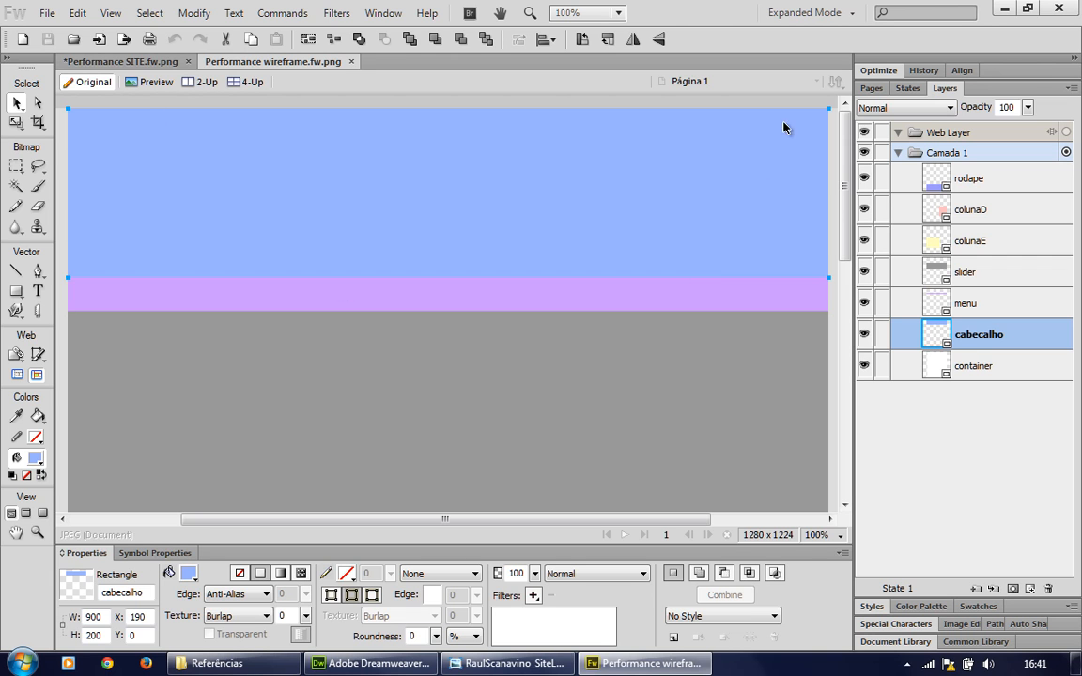
click(170, 310)
click(175, 361)
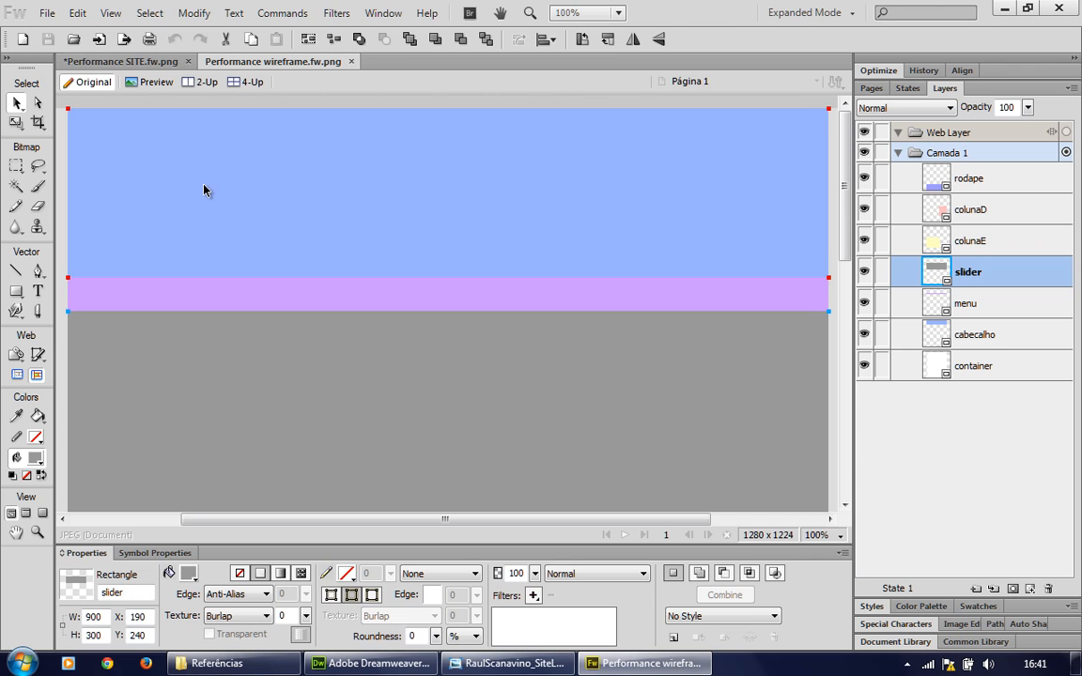
click(205, 190)
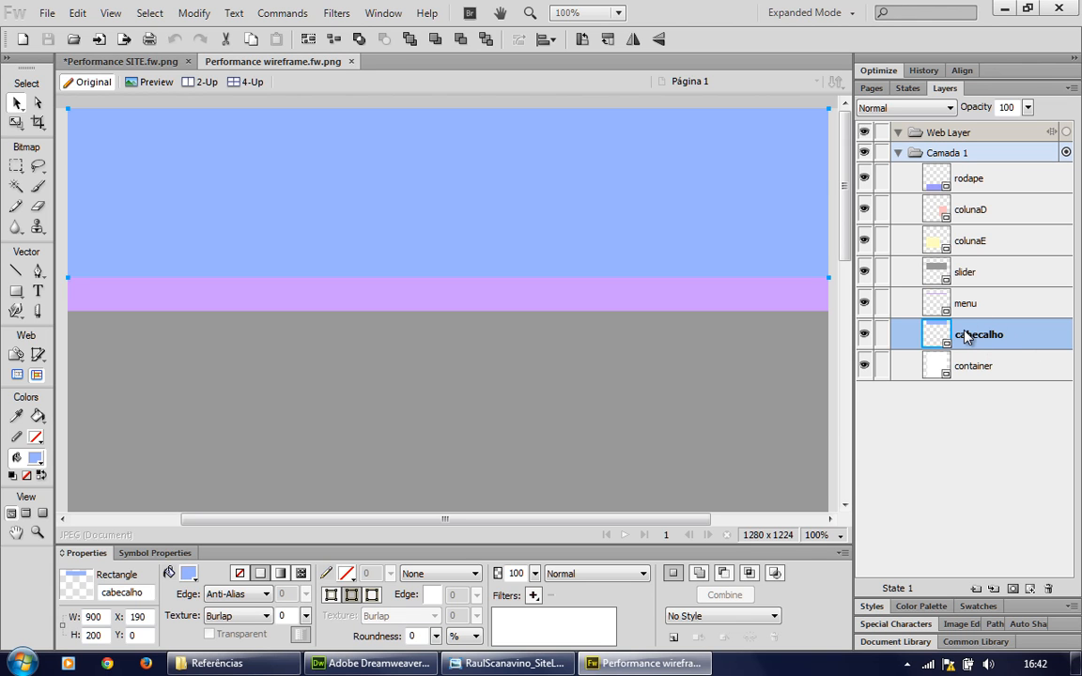
click(528, 301)
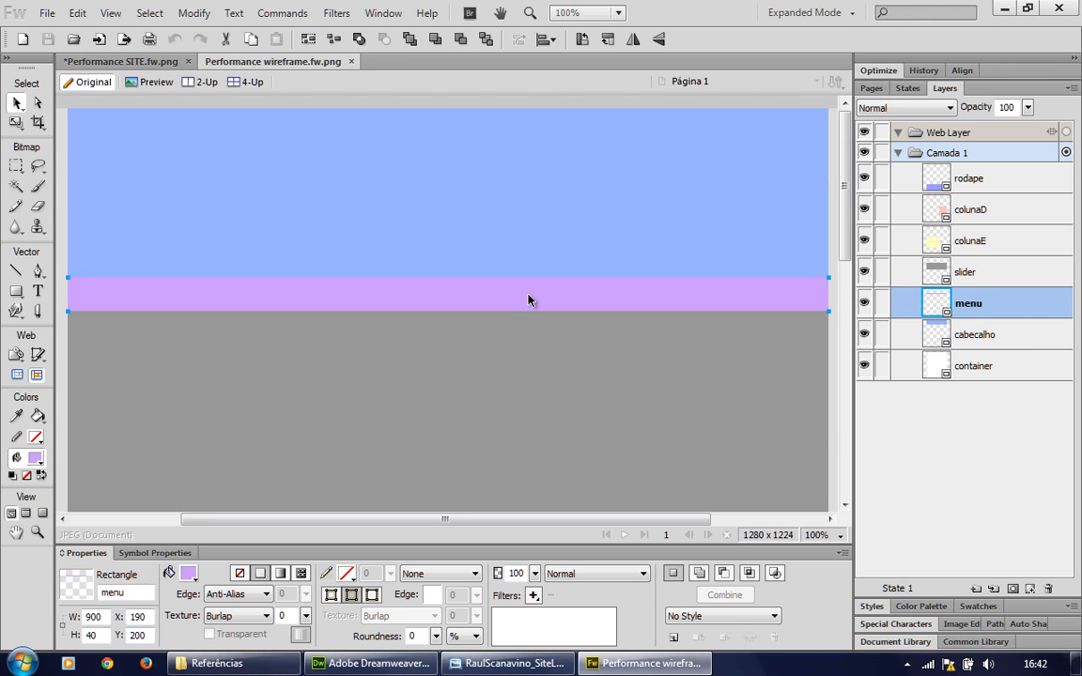
click(500, 379)
Step: Inspect the wireframe's colunaE, colunaD and rodape rectangles, then return to the cabecalho rectangle
drag(848, 241, 850, 305)
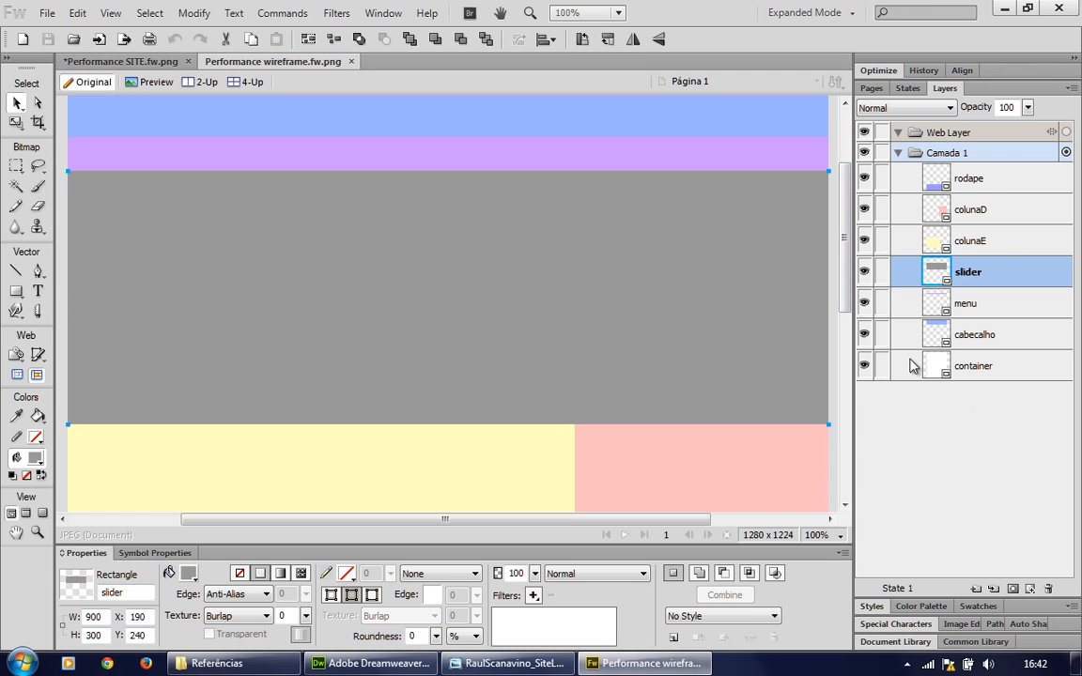
drag(845, 283, 848, 391)
click(382, 263)
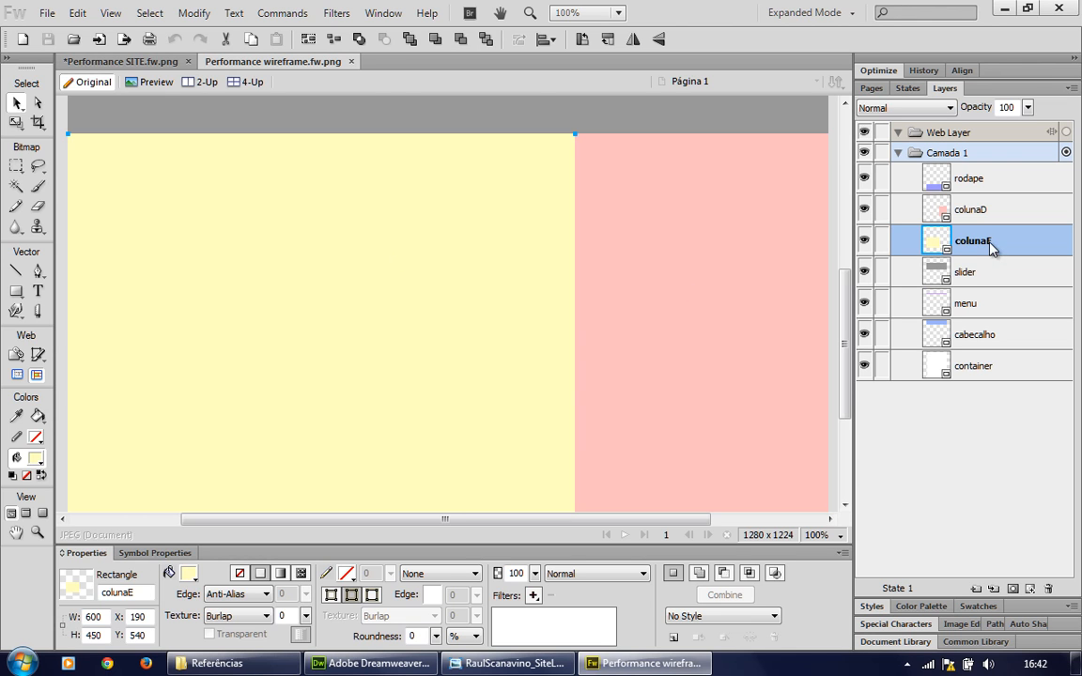
click(652, 250)
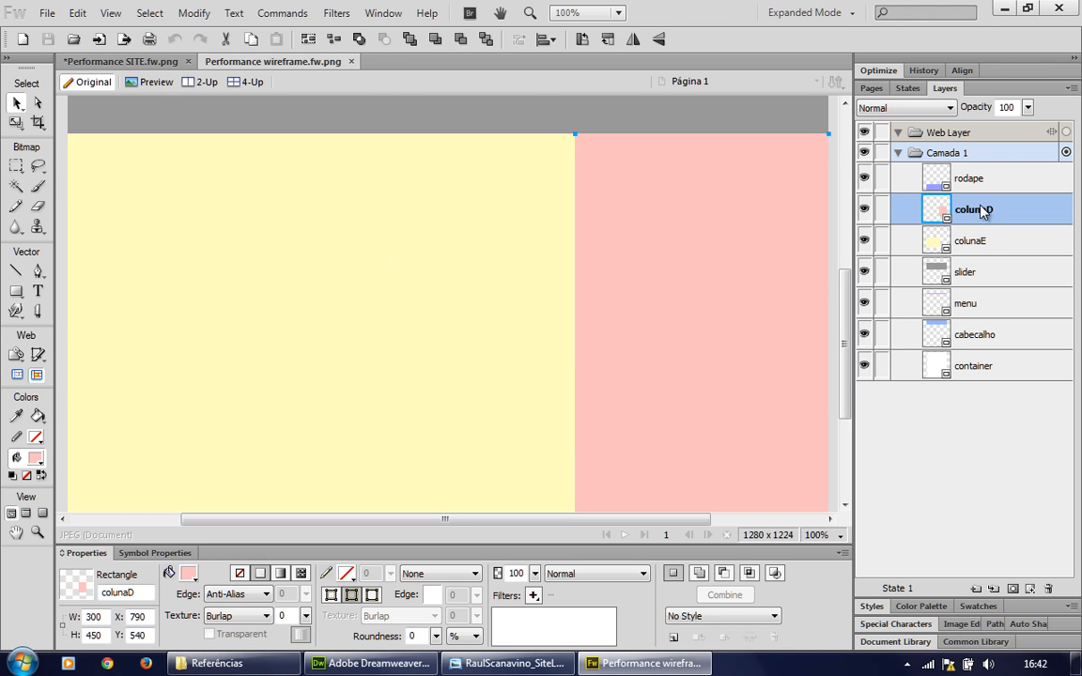
drag(846, 283, 846, 362)
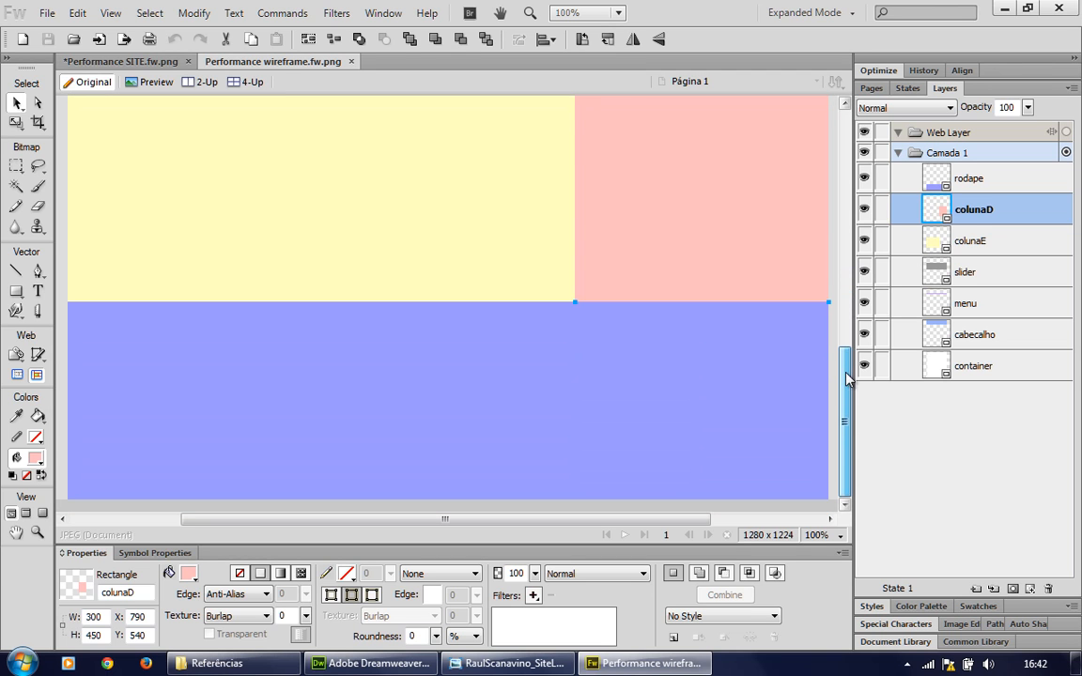
click(603, 392)
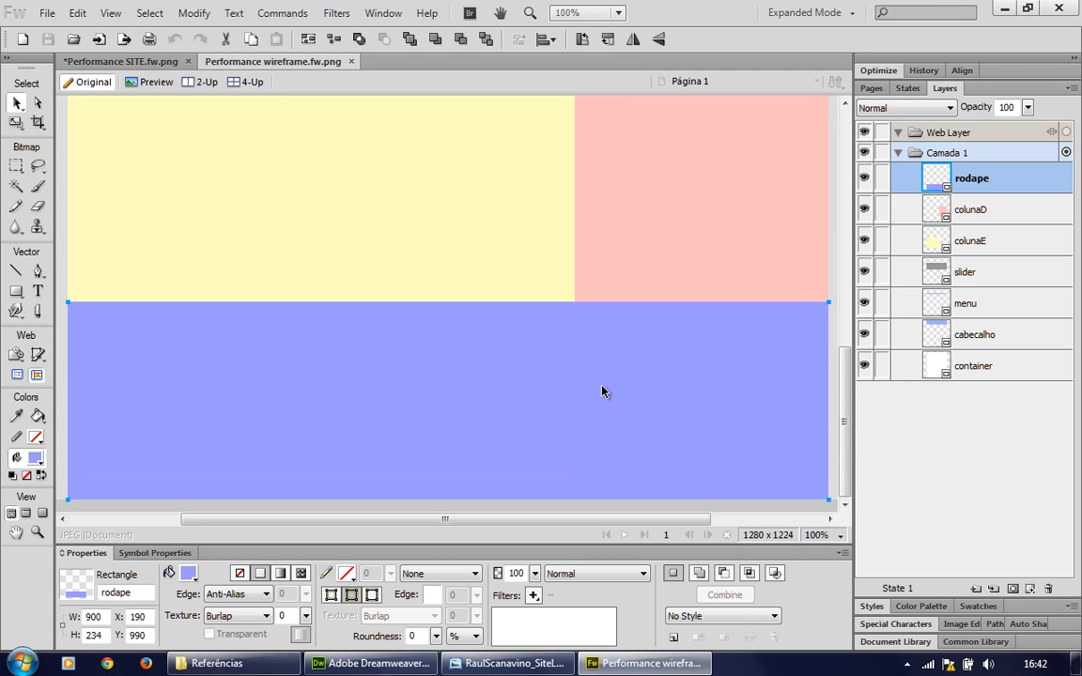
drag(849, 440, 775, 193)
click(720, 194)
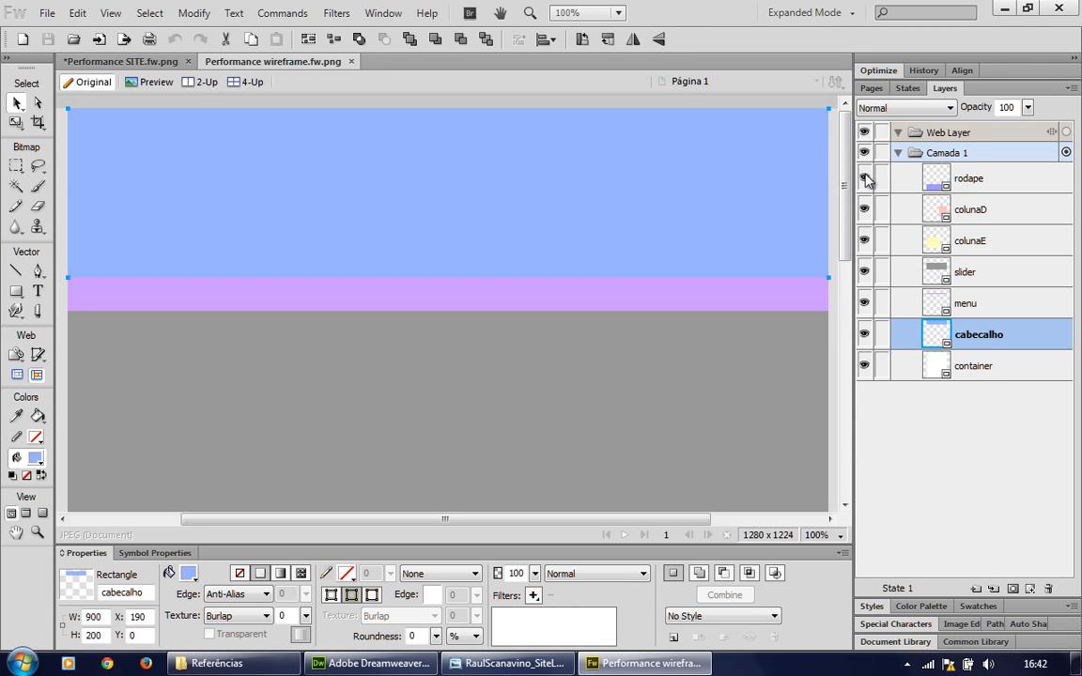
Step: Hide all wireframe section rectangles from rodape to cabecalho, leaving only the container visible, and select the container
drag(864, 178, 864, 338)
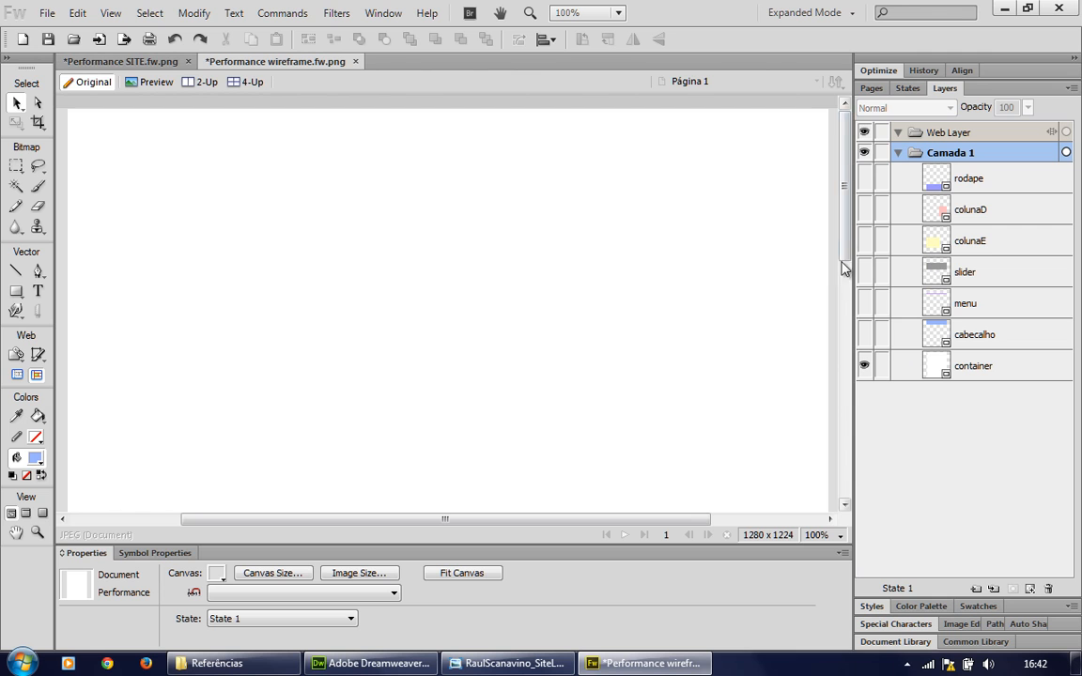
drag(850, 239, 833, 197)
click(512, 169)
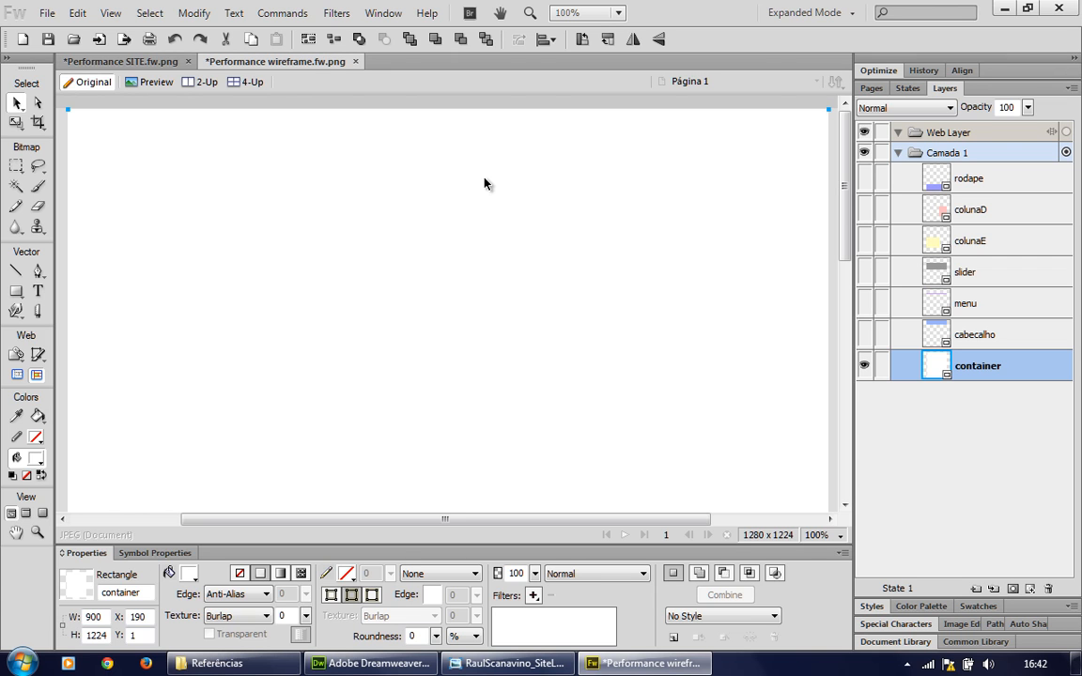
Step: Check the wireframe's canvas size, keeping it as it is, and the container rectangle's dimensions
key(ctrl+0)
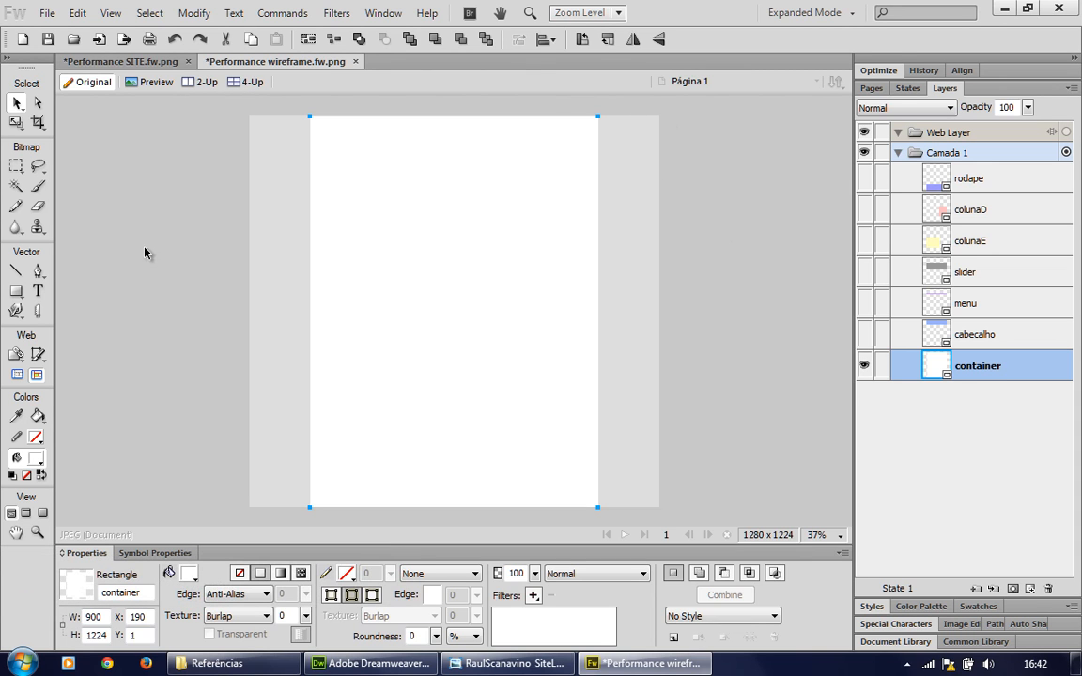
click(219, 232)
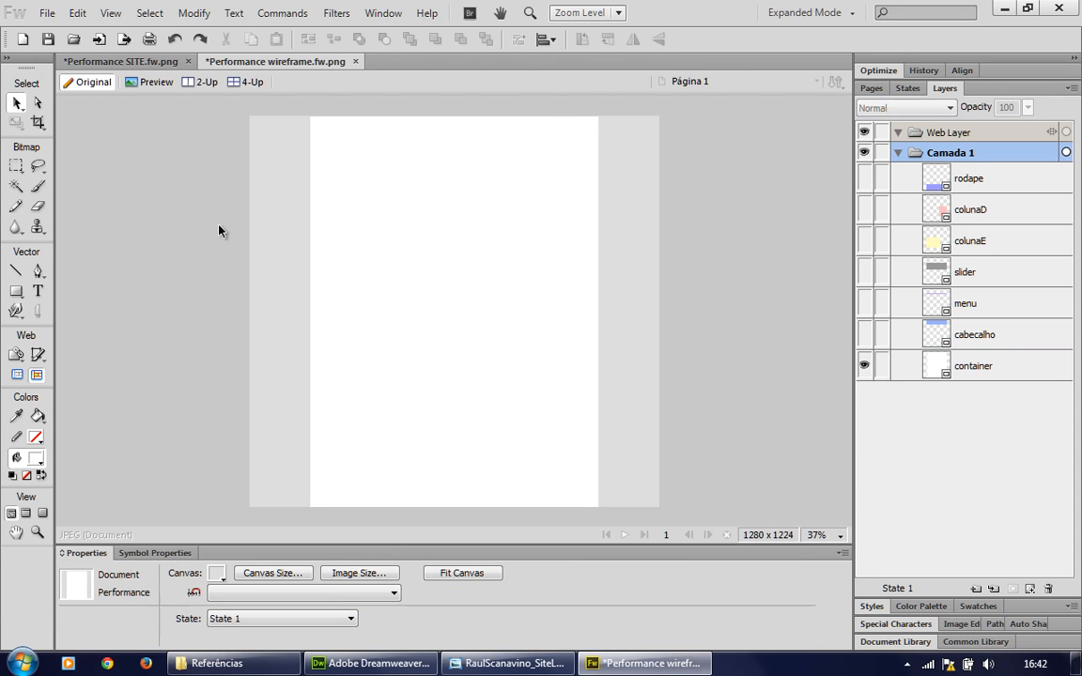
click(271, 573)
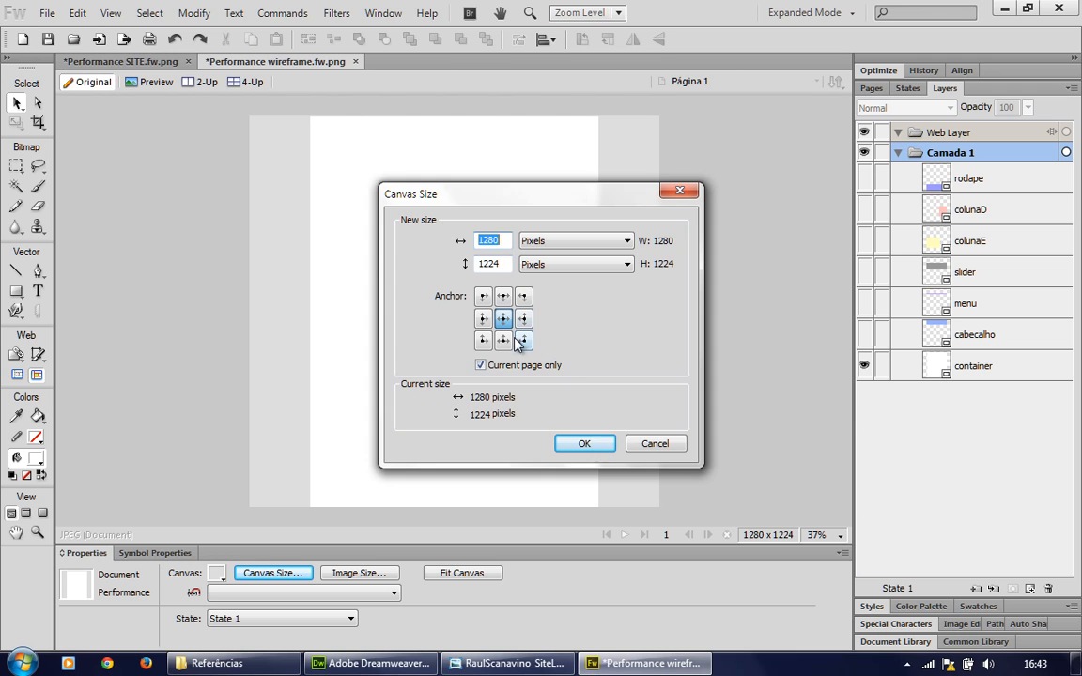
click(602, 445)
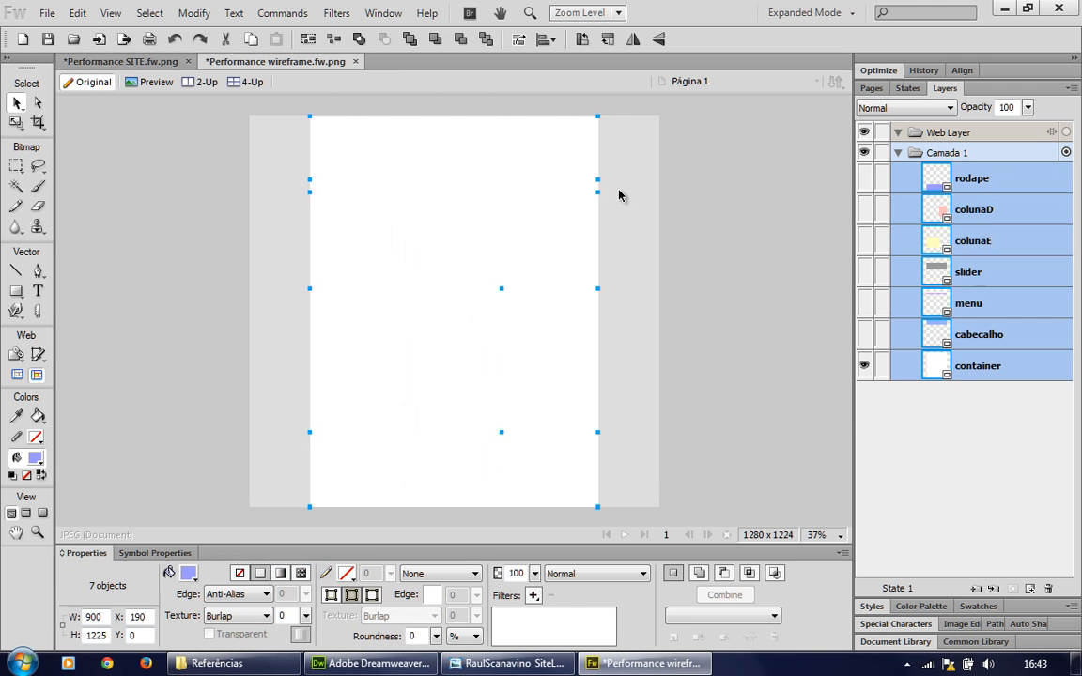
click(650, 166)
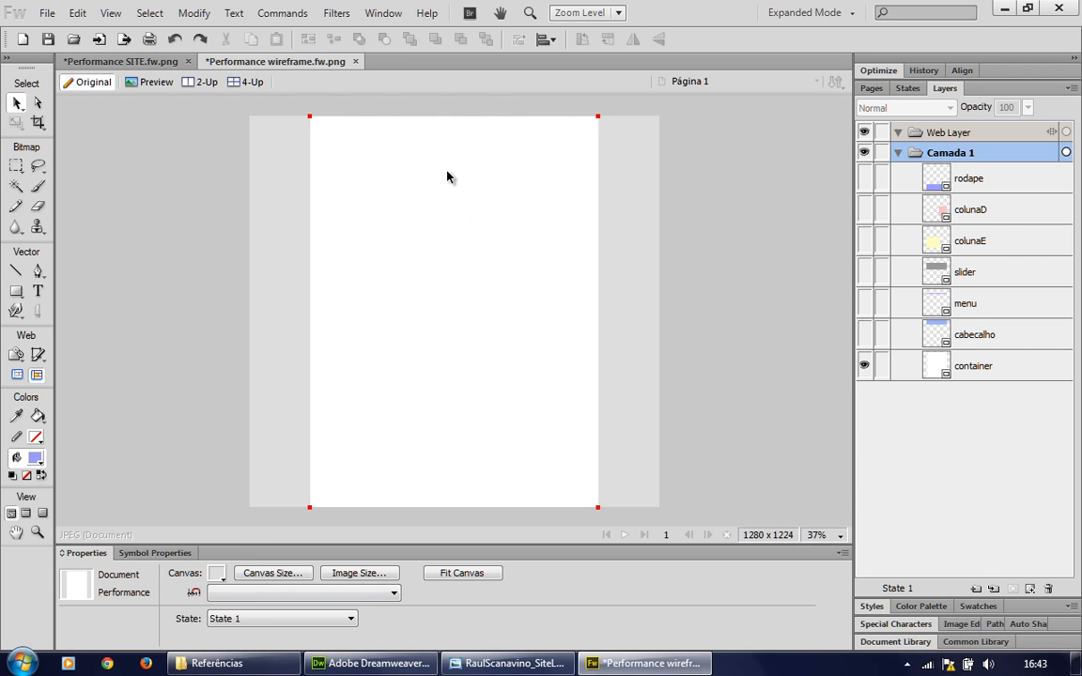
click(413, 138)
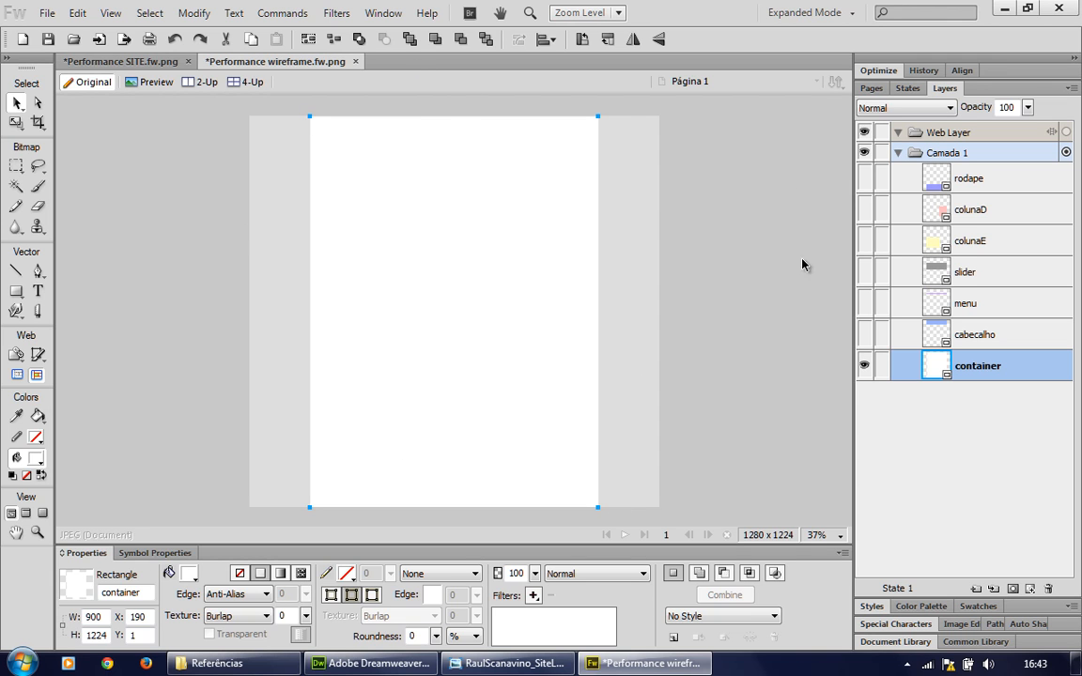
click(107, 618)
Step: Show the cabecalho, menu, slider, colunaE, colunaD and rodape rectangles again, one after another
click(864, 335)
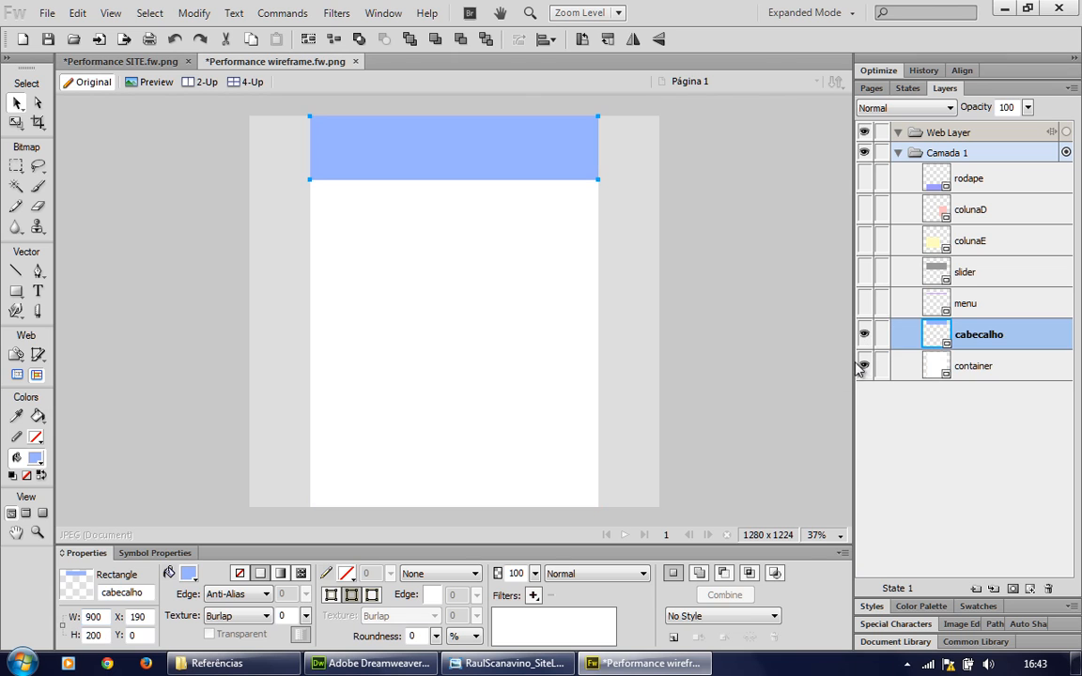
click(864, 303)
click(864, 273)
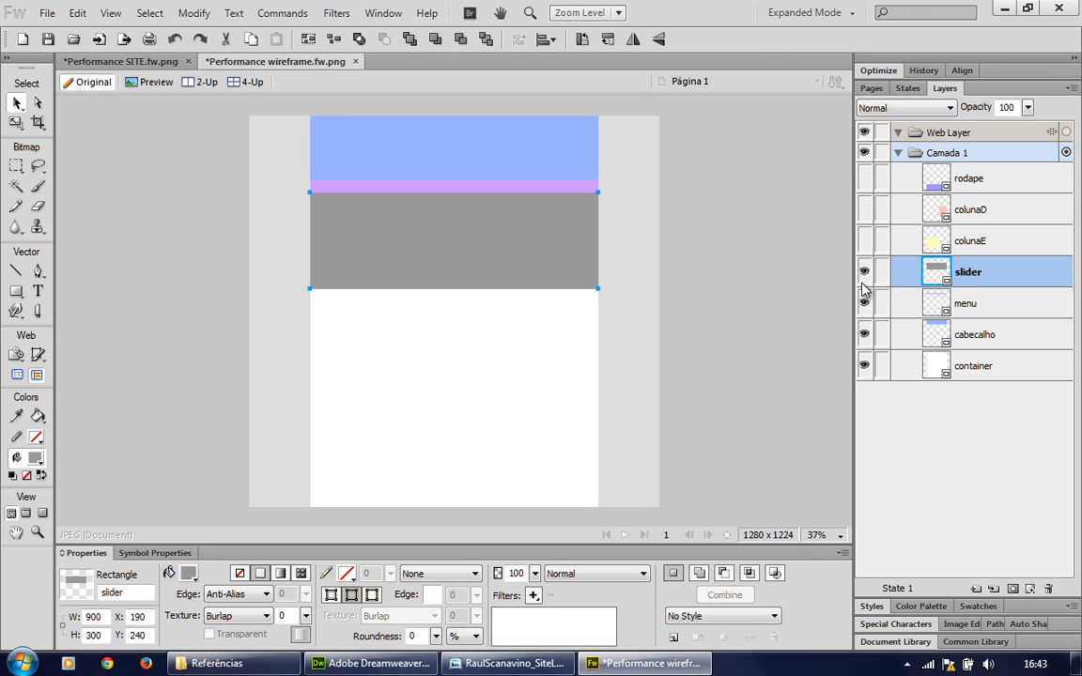
click(864, 242)
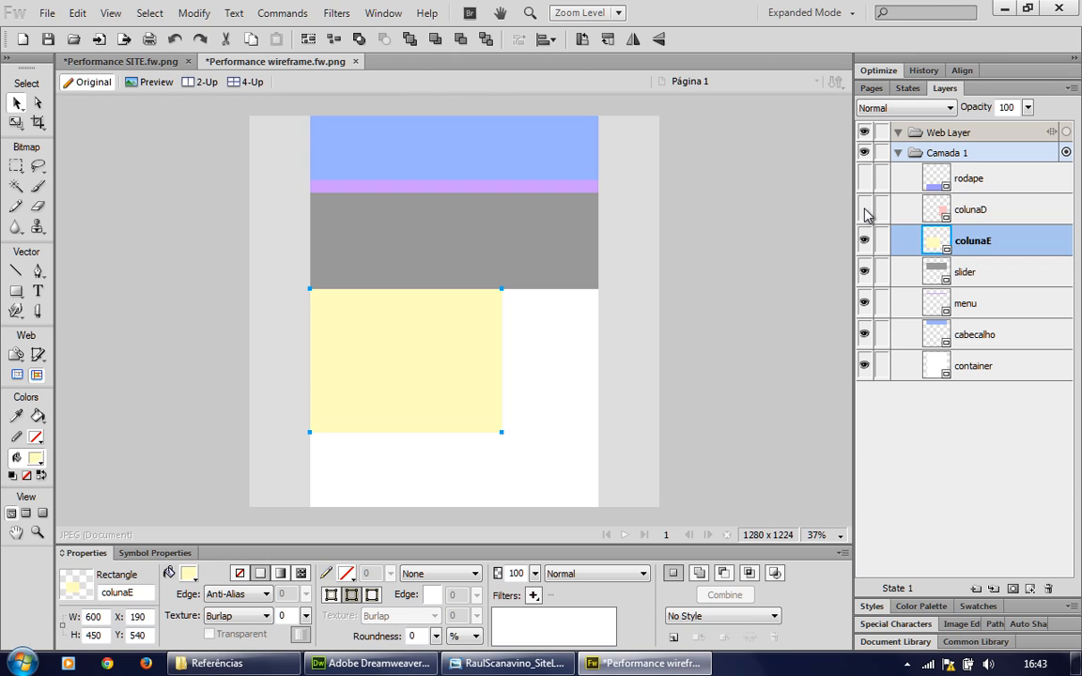
click(864, 209)
click(864, 178)
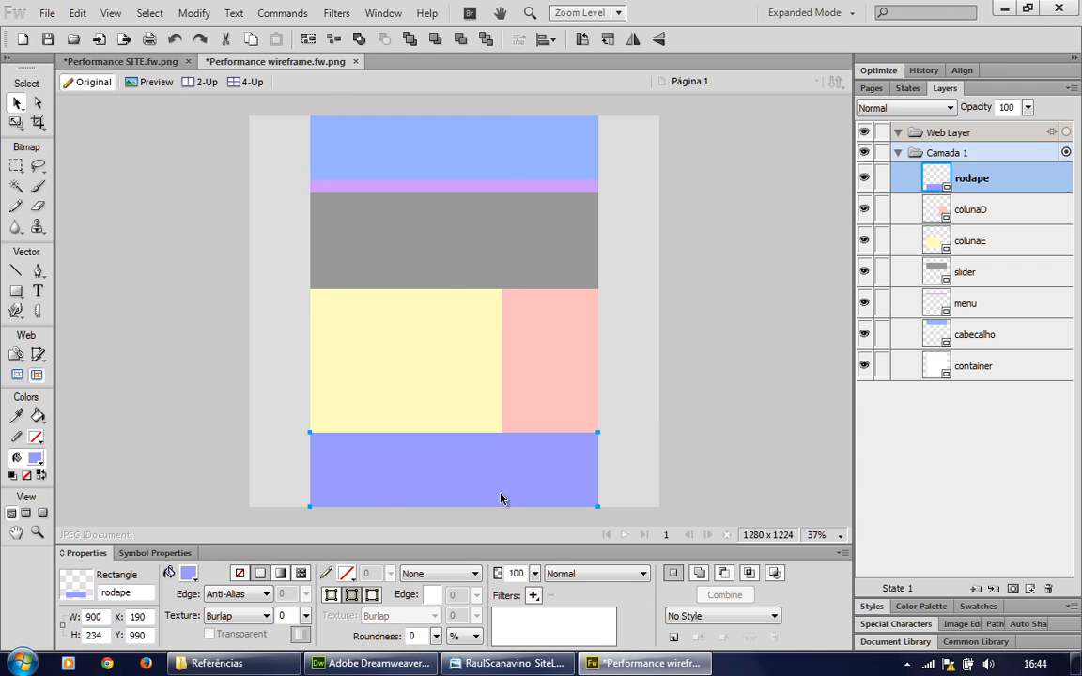
Step: Compare the Performance SITE layout and its layers with the wireframe, and look inside the fundo layer
click(139, 62)
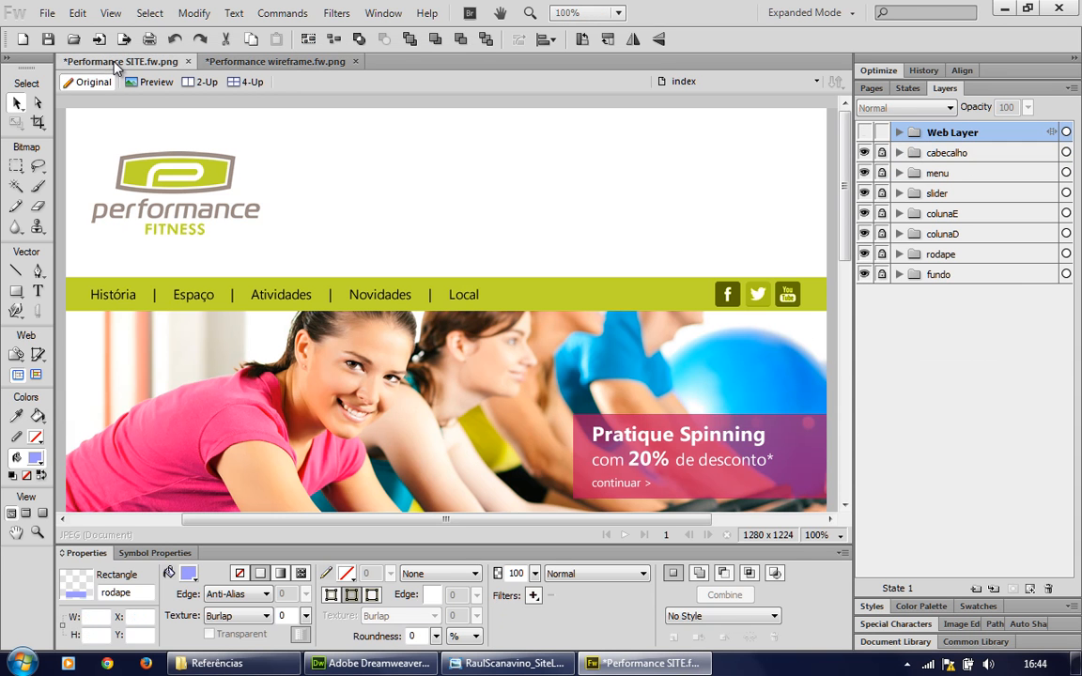
key(ctrl+0)
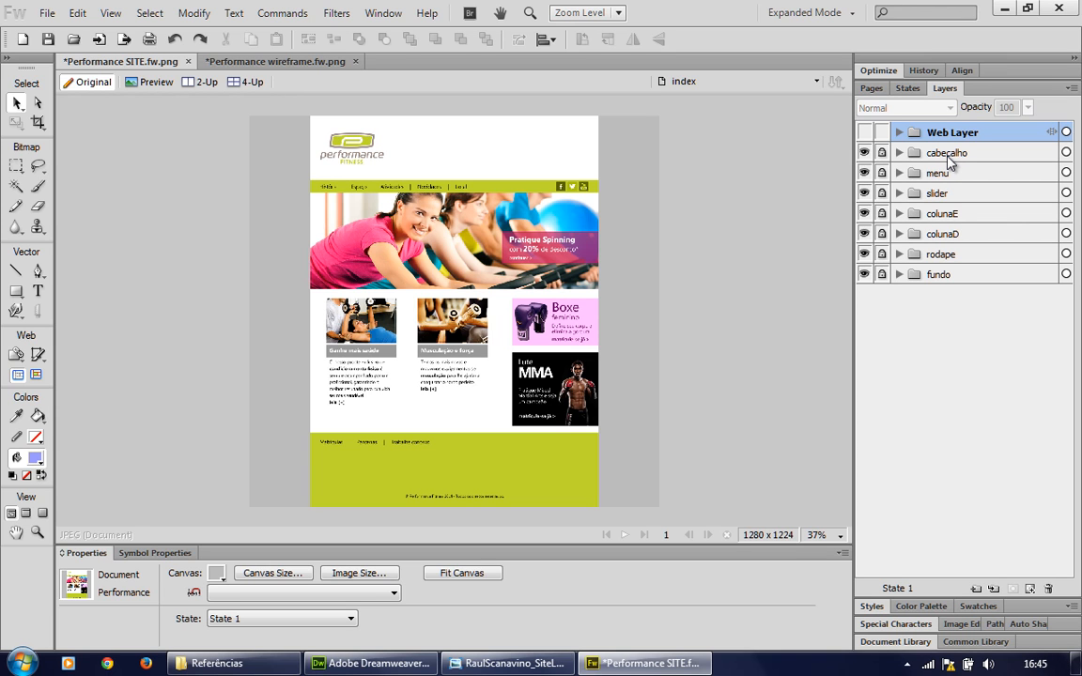
click(282, 61)
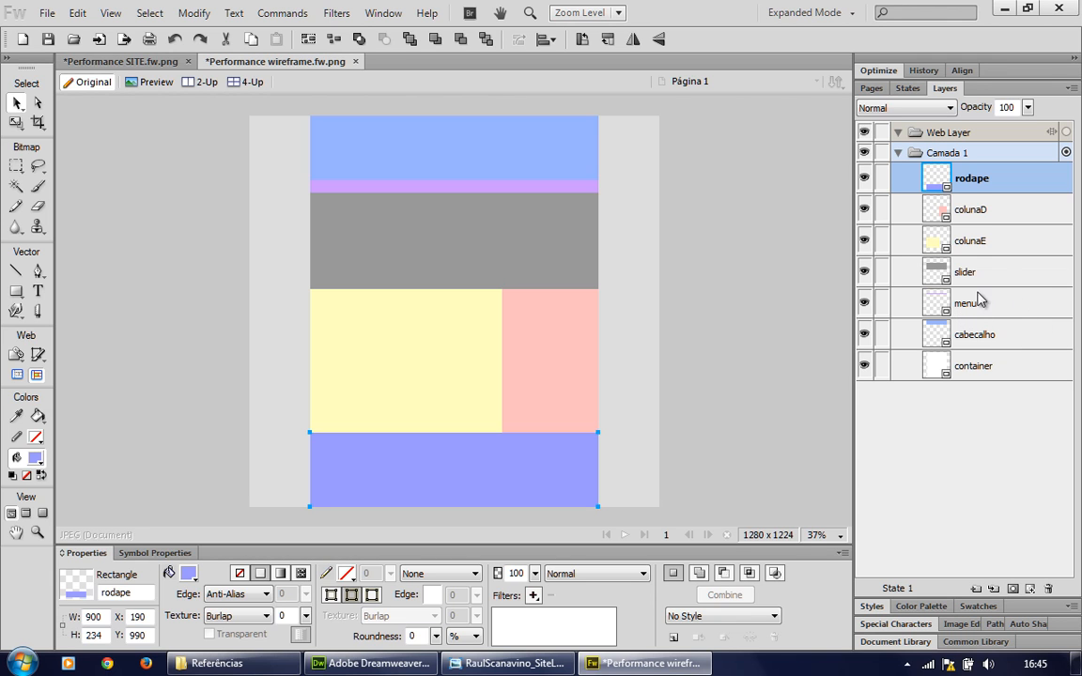
click(118, 66)
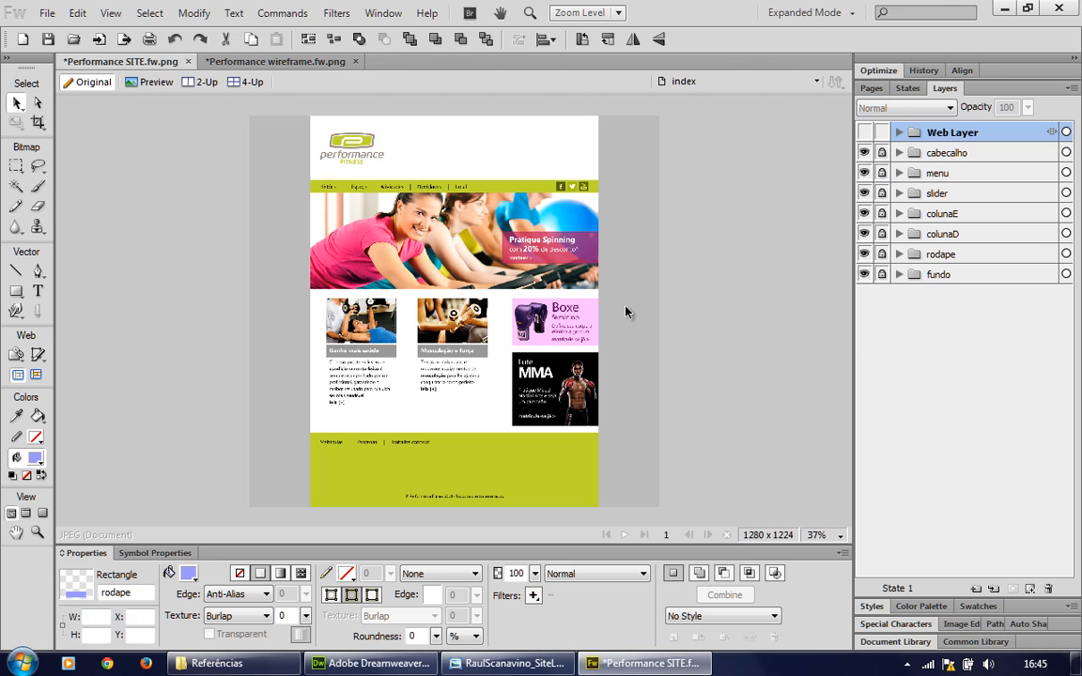
click(899, 275)
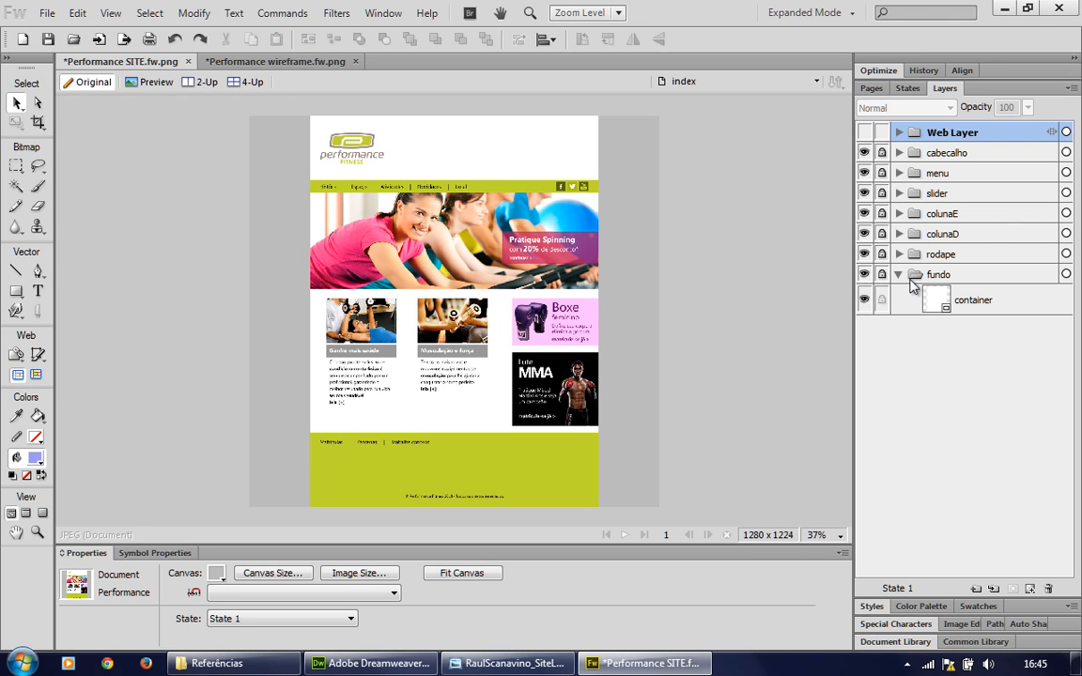
click(899, 274)
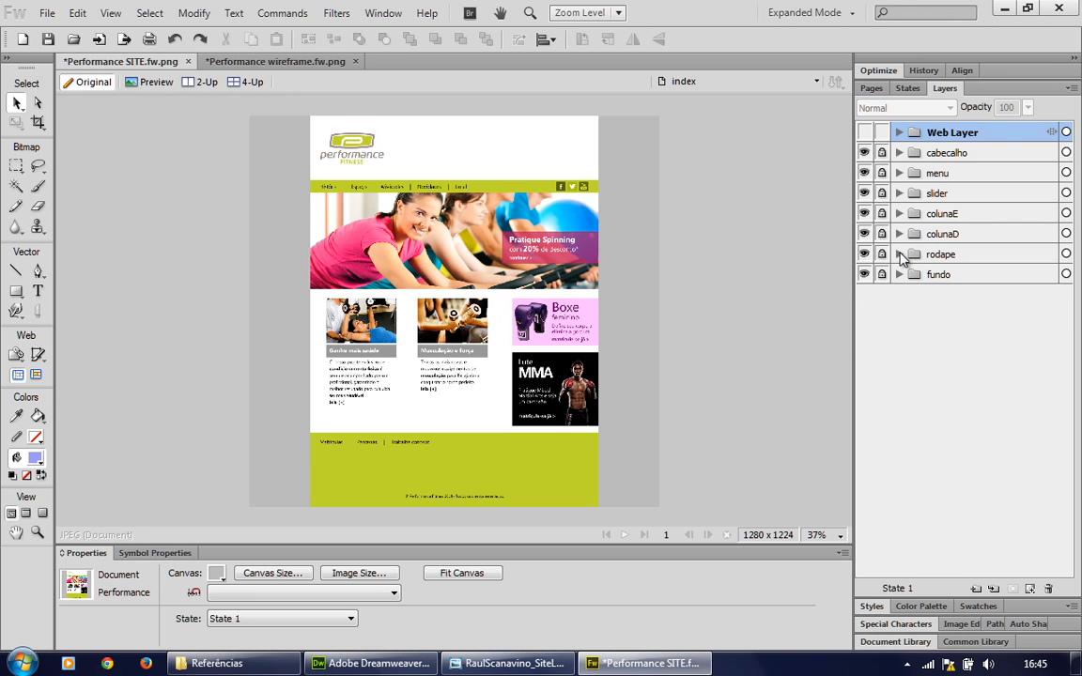
Step: Look inside the rodape layer, and hide and show each layer from cabecalho to fundo in turn to check its content
click(899, 255)
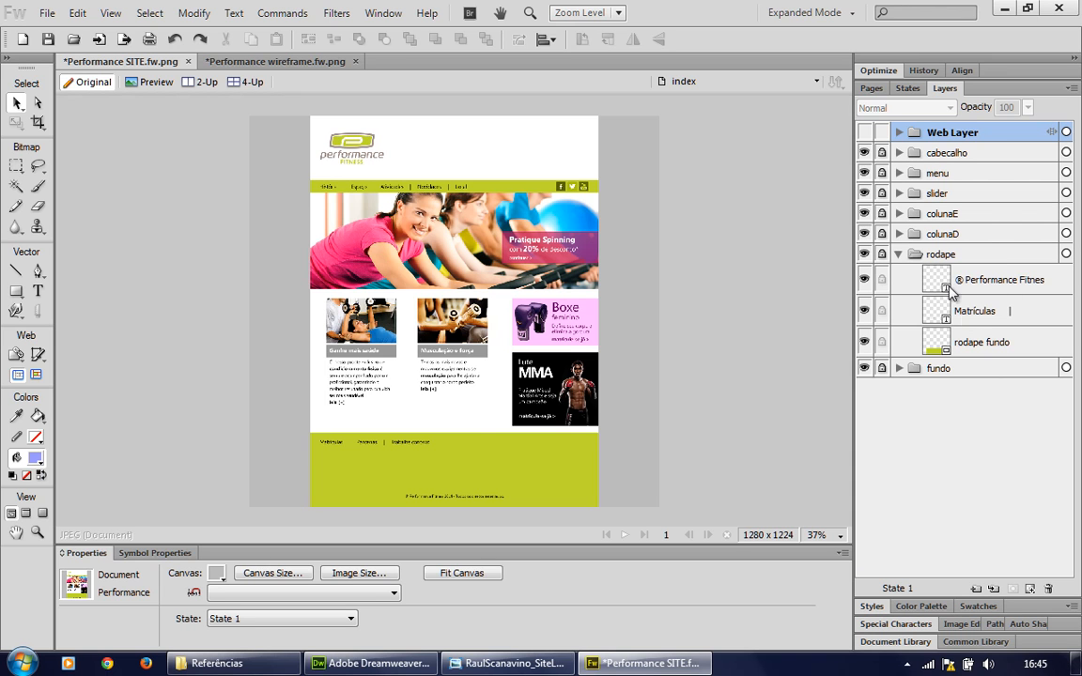
click(899, 254)
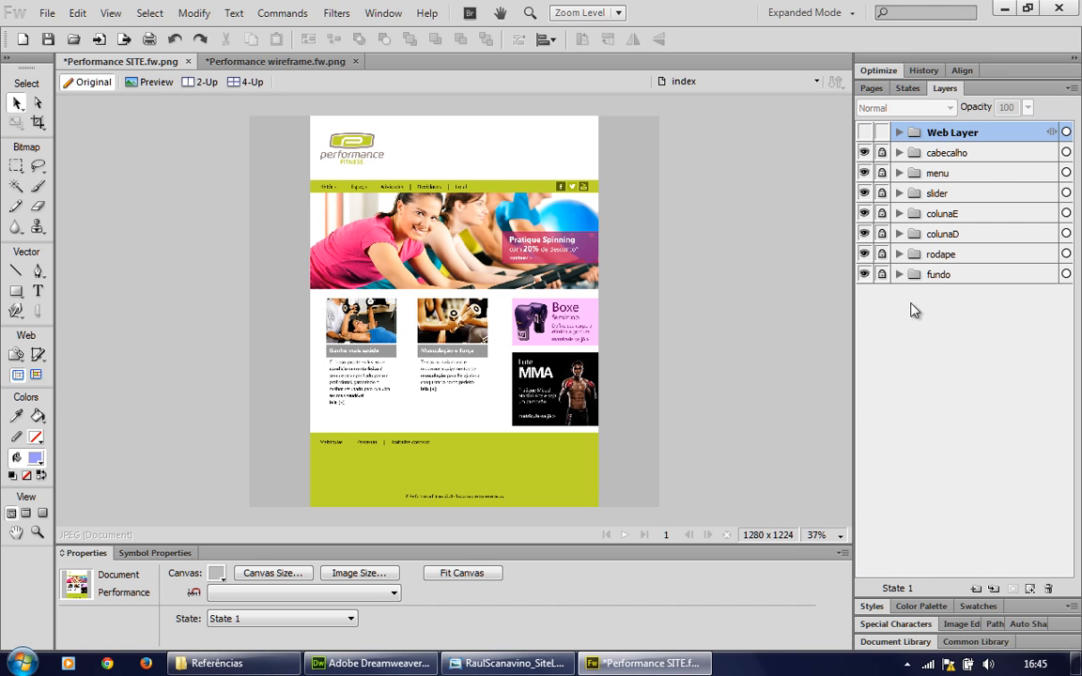
click(864, 153)
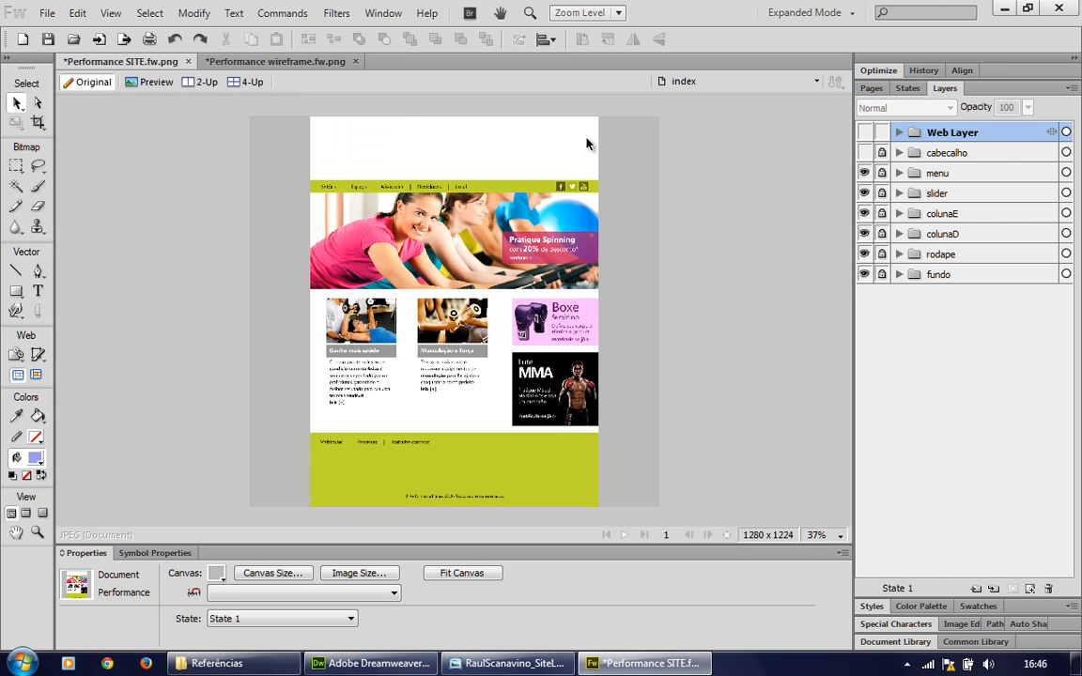
click(864, 154)
click(865, 172)
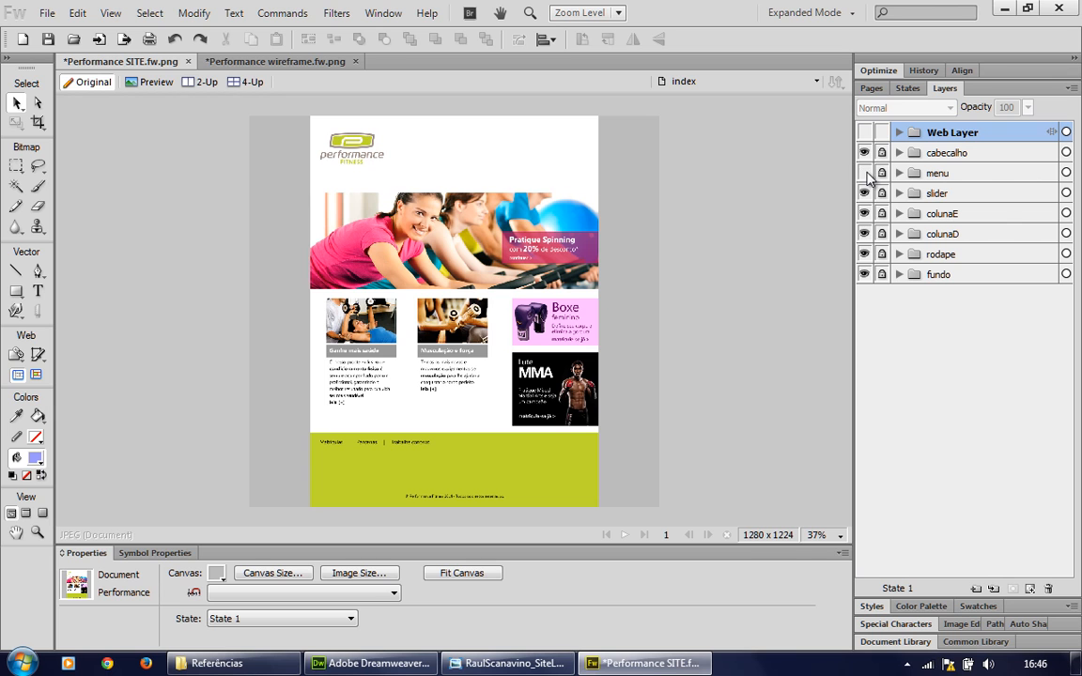
click(864, 173)
click(864, 192)
click(865, 193)
click(865, 213)
click(865, 213)
click(864, 234)
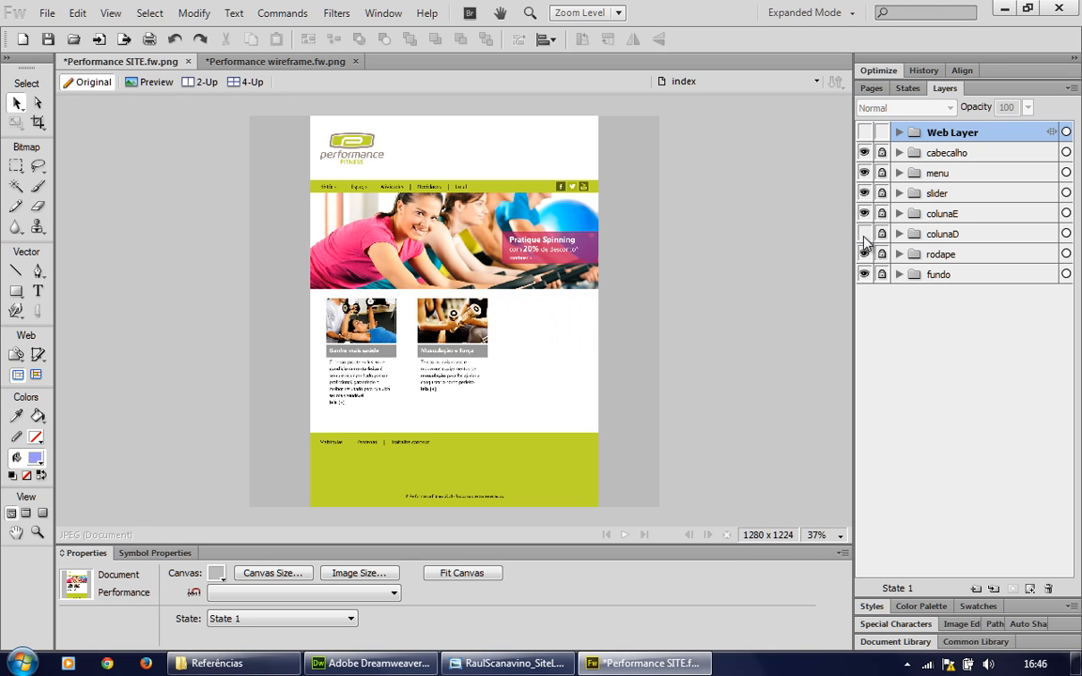
click(864, 233)
click(864, 254)
click(864, 254)
click(864, 274)
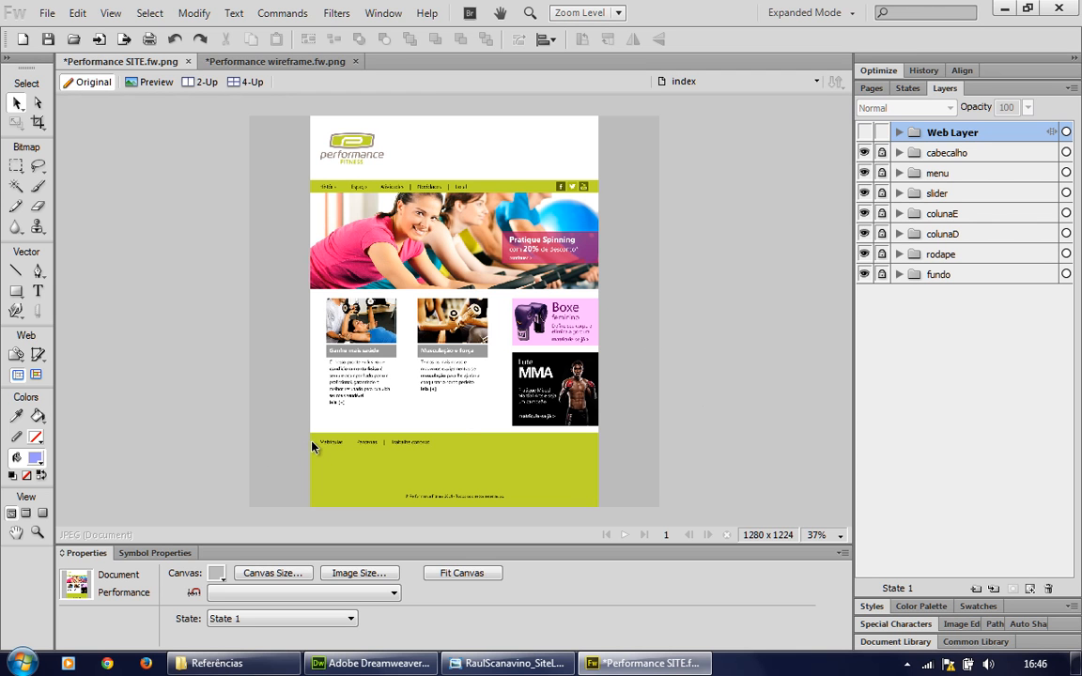
Step: Examine the Performance SITE page at 100% magnification, from the header logo through the menu, slider and columns to the footer
key(ctrl+1)
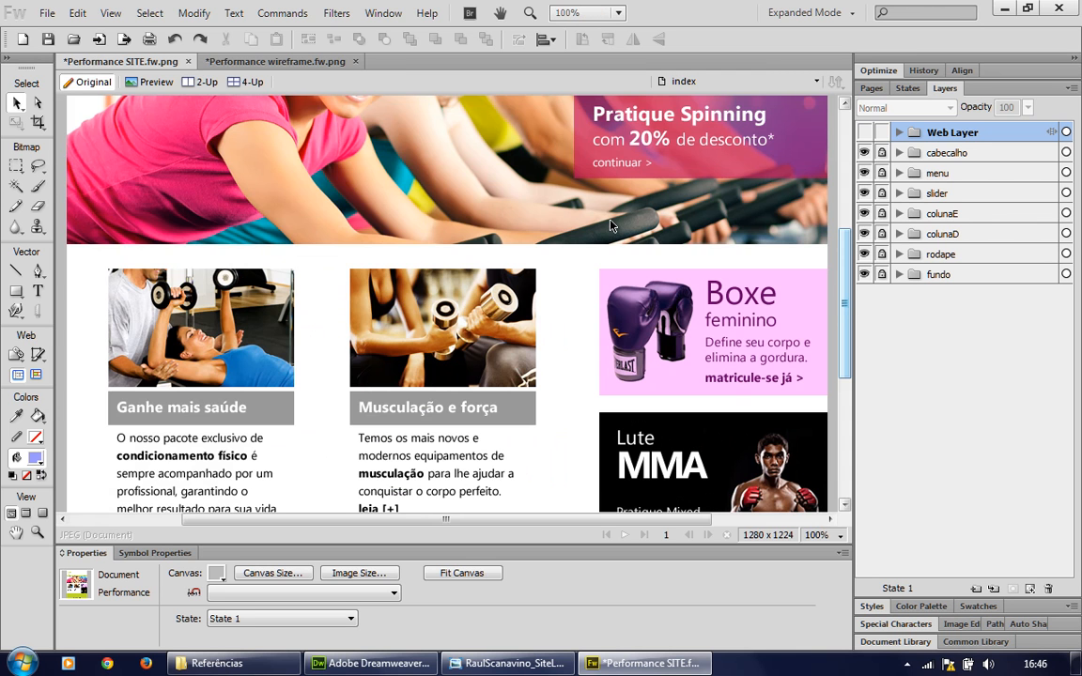
drag(853, 303, 841, 181)
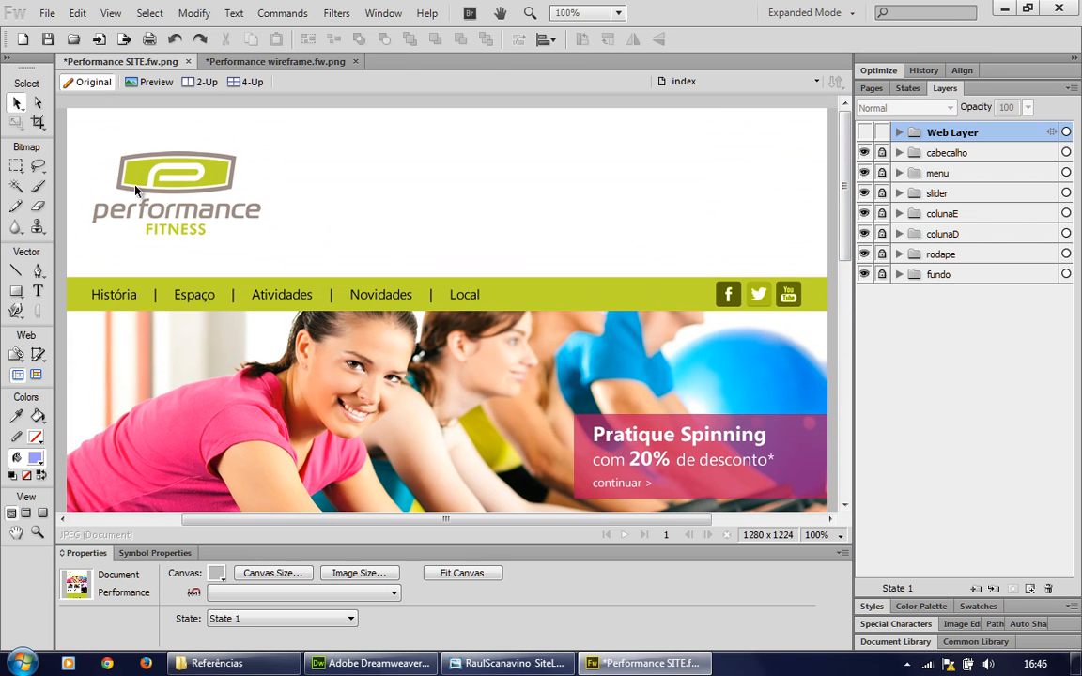
drag(844, 186, 849, 240)
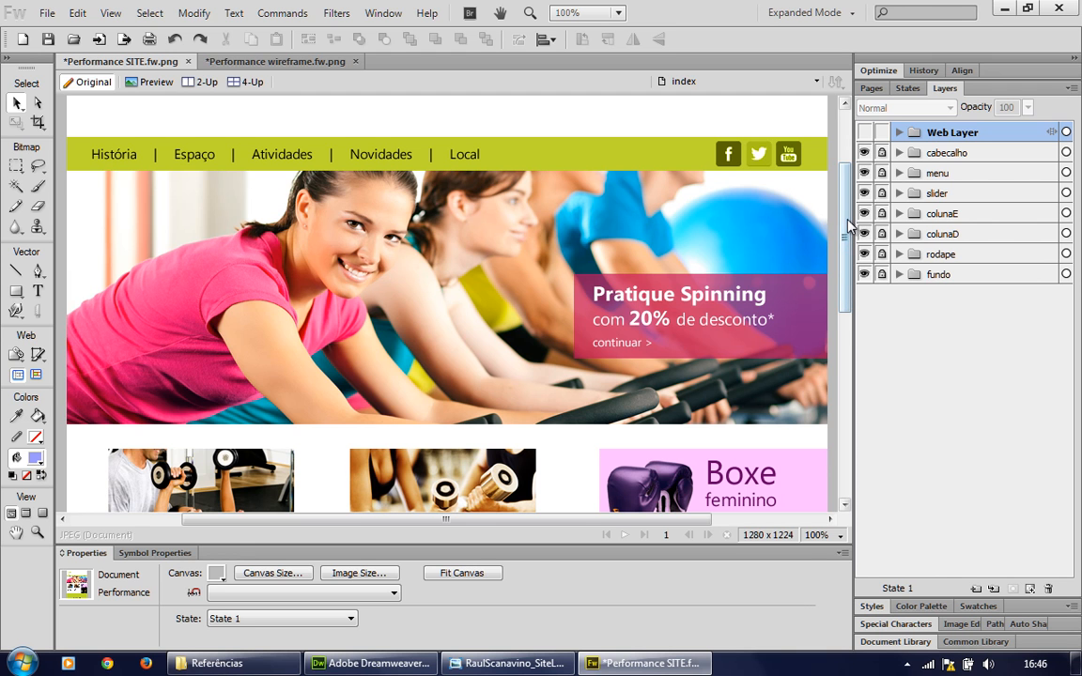
scroll(845, 235, down, 1)
drag(845, 235, 852, 354)
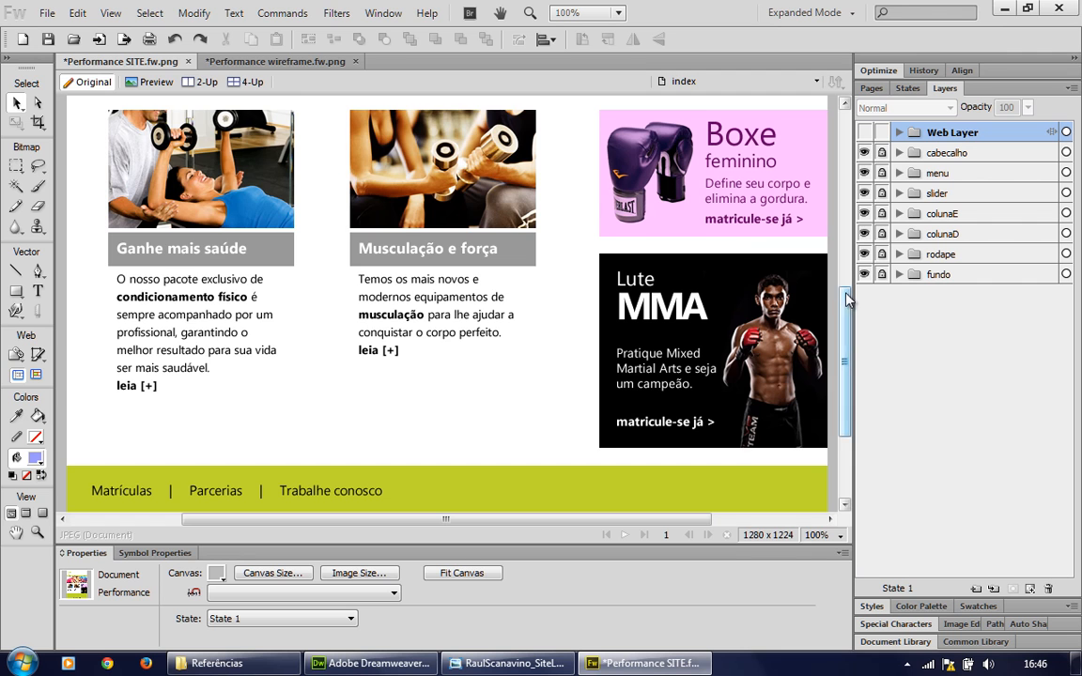
drag(848, 302, 851, 360)
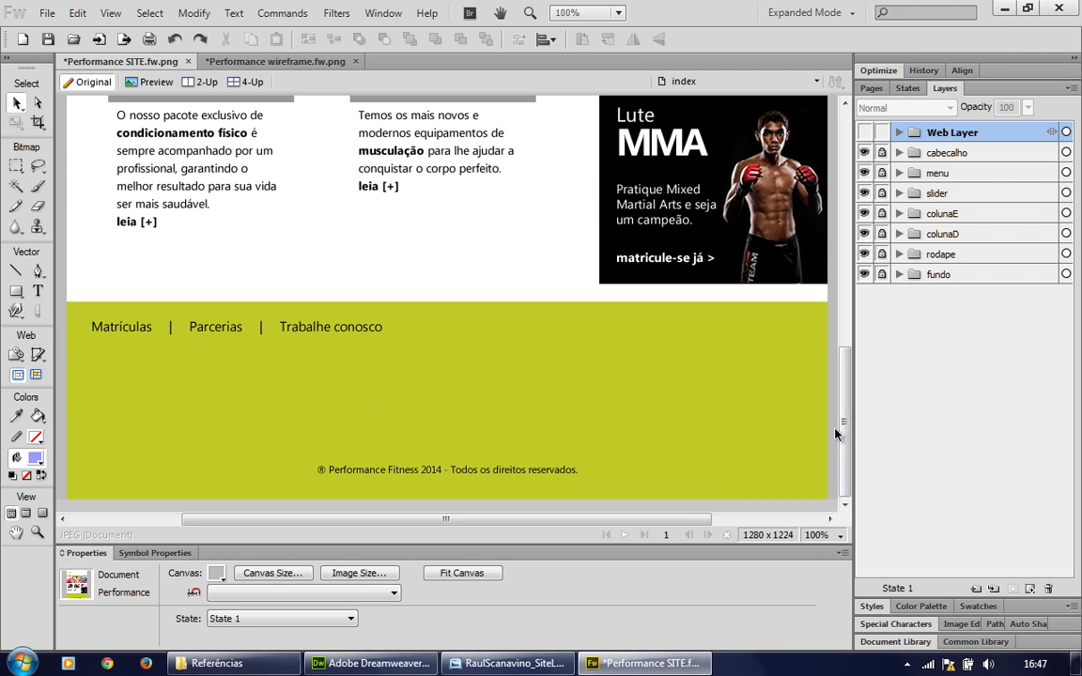
drag(848, 458, 849, 199)
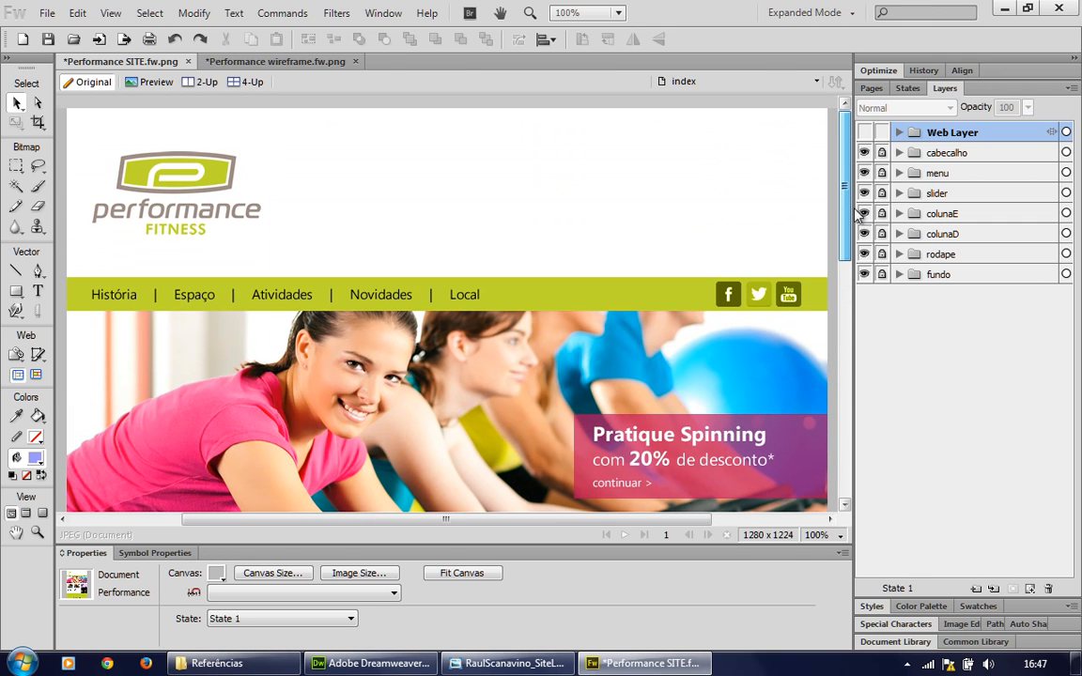